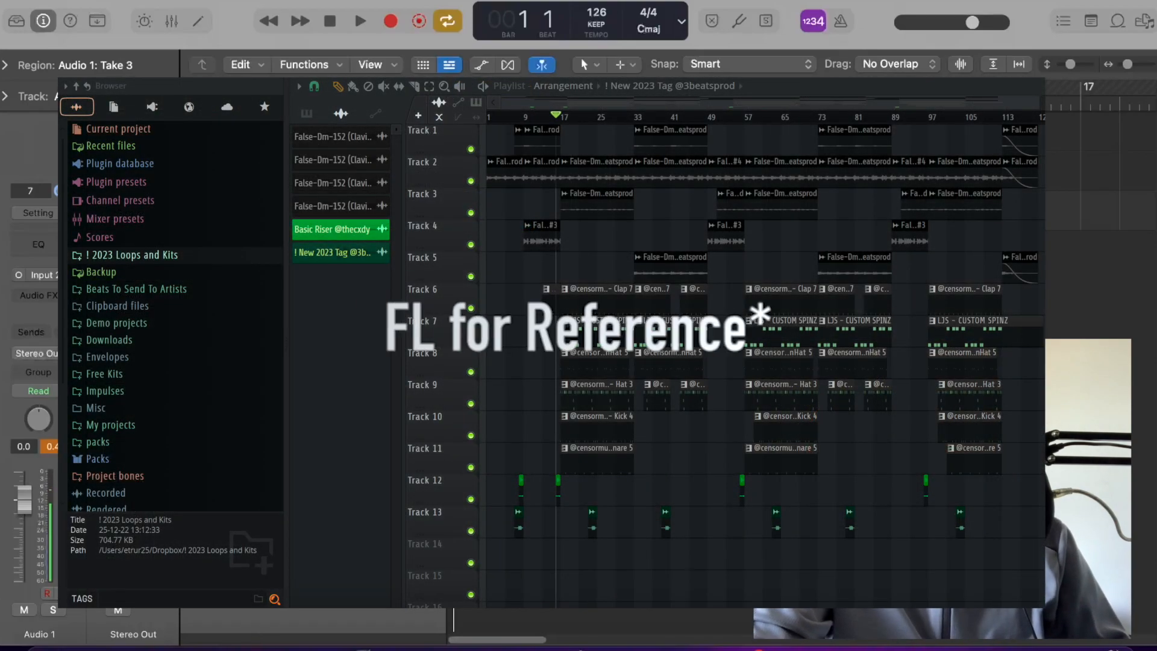
- Examine the home folder's contents in the All Files browser, then close the browser
left_click(1144, 22)
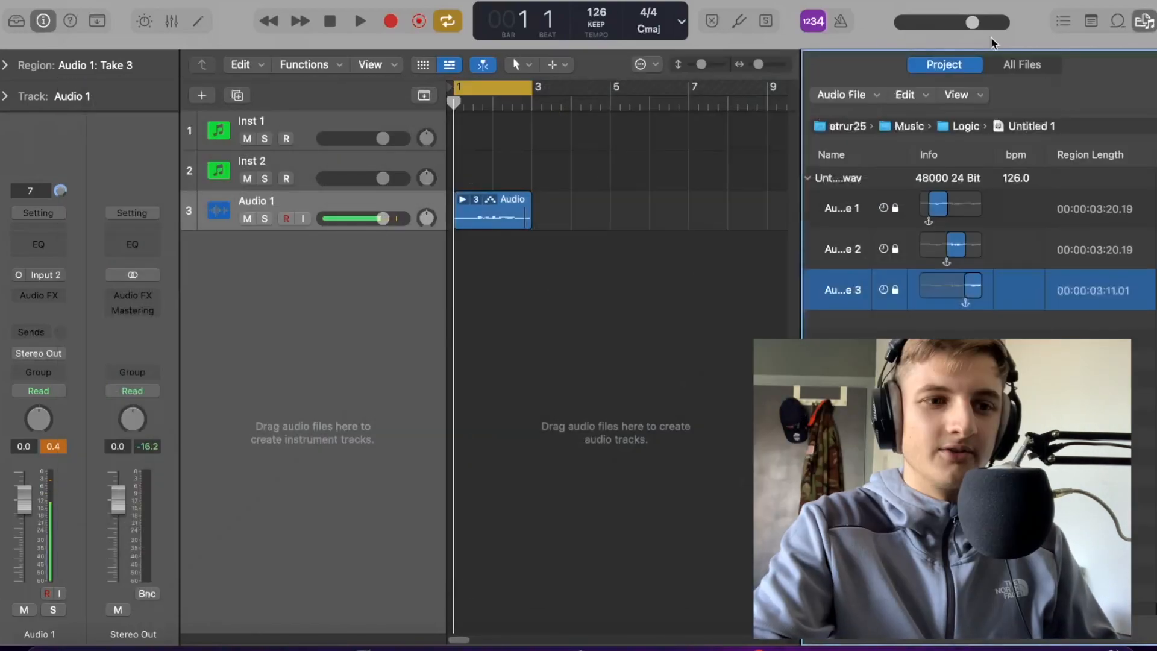
left_click(1028, 66)
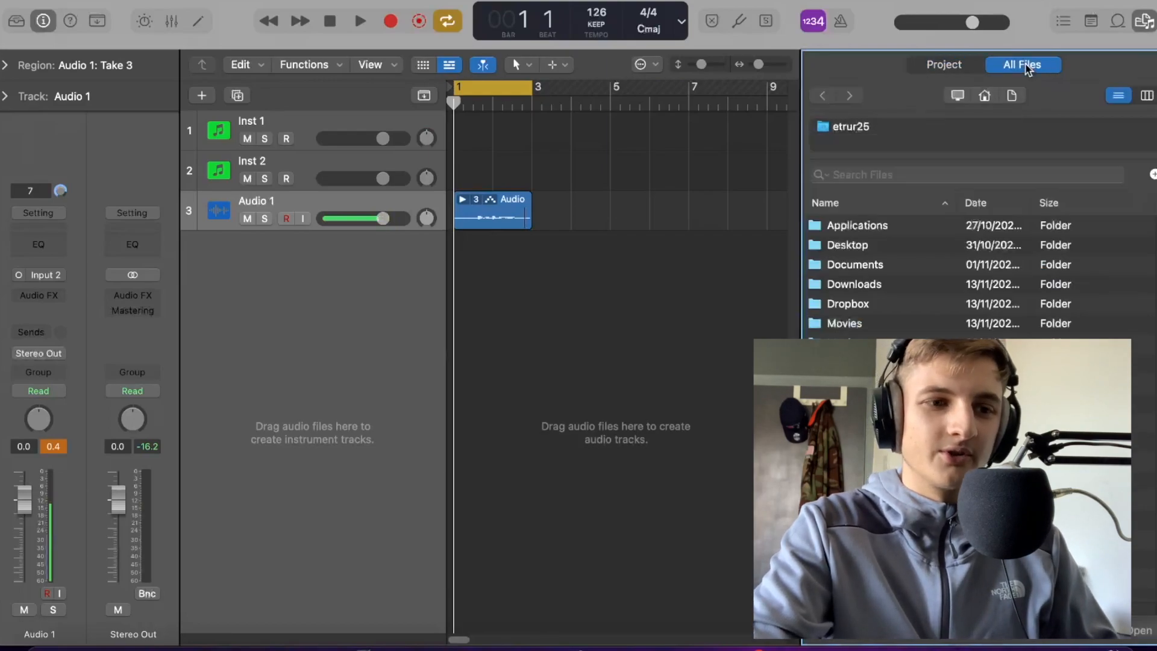
left_click(873, 402)
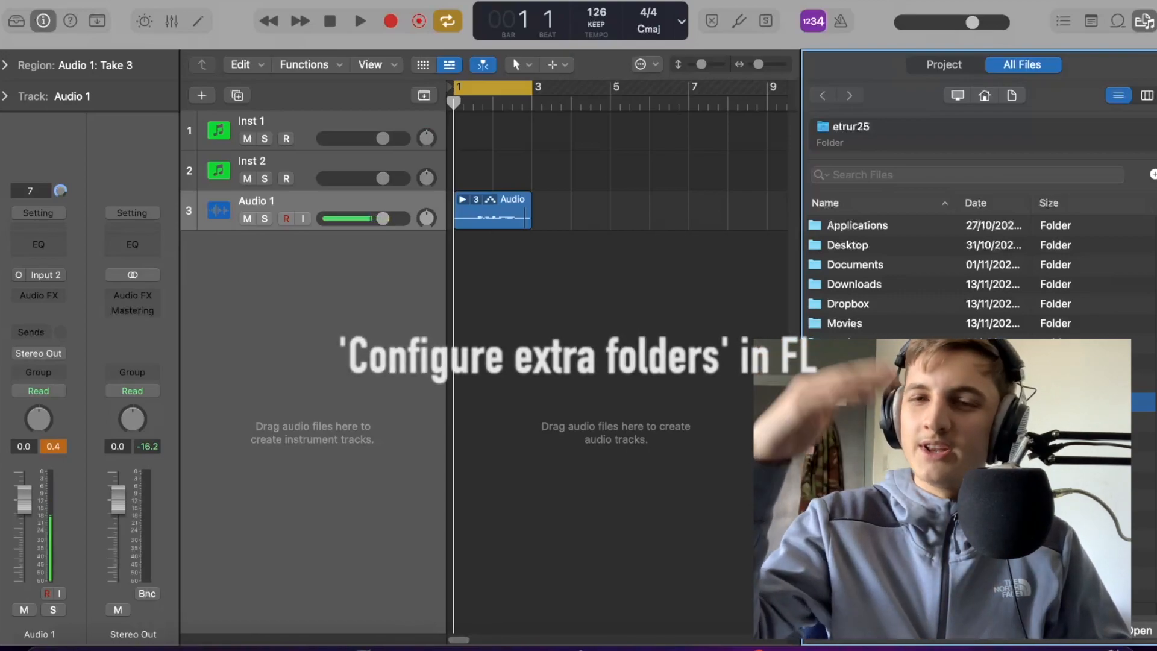
key("f")
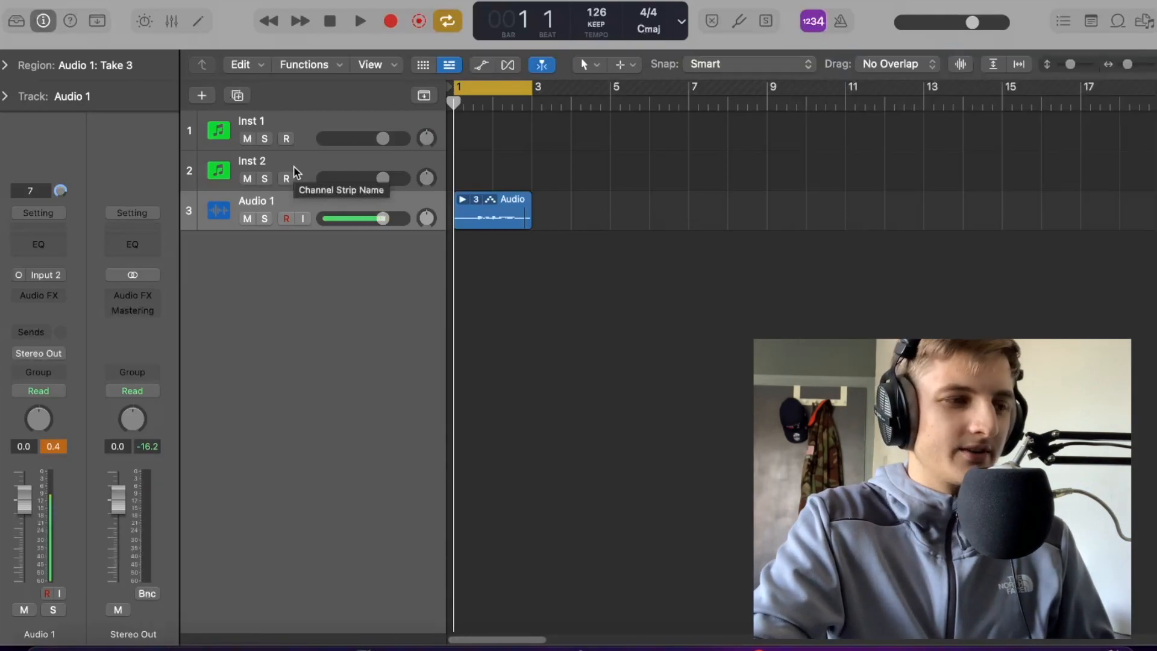
- Load the Steinway Grand Piano patch from the Library's Piano category onto the Inst 1 track, then hide the Library
left_click(296, 121)
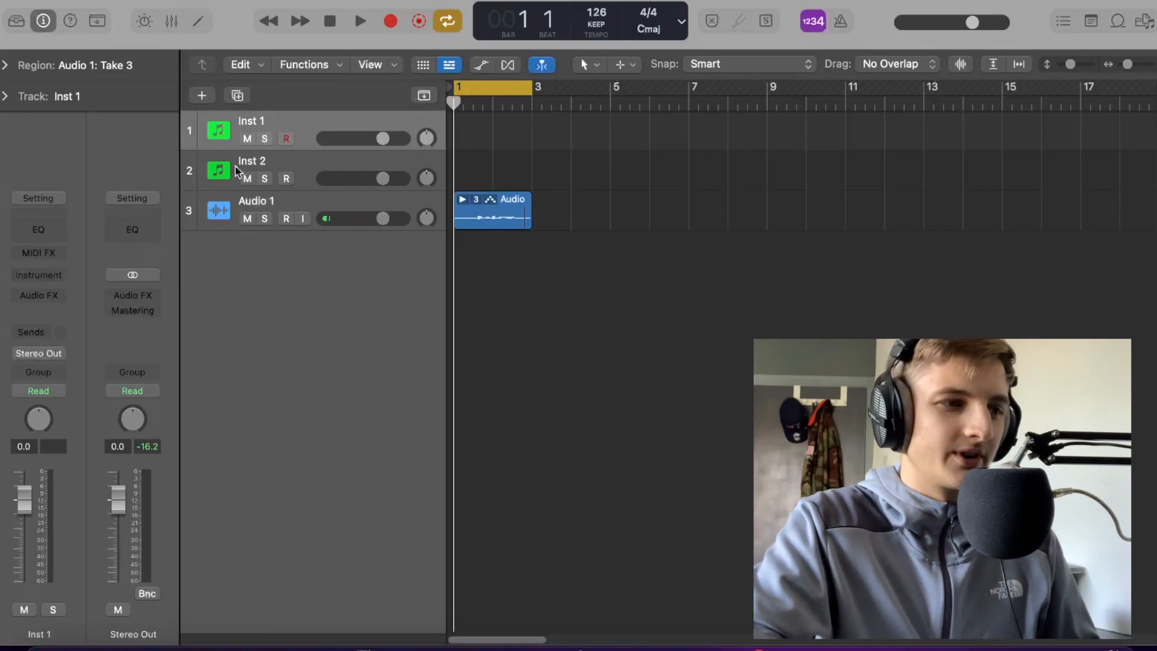
left_click(16, 20)
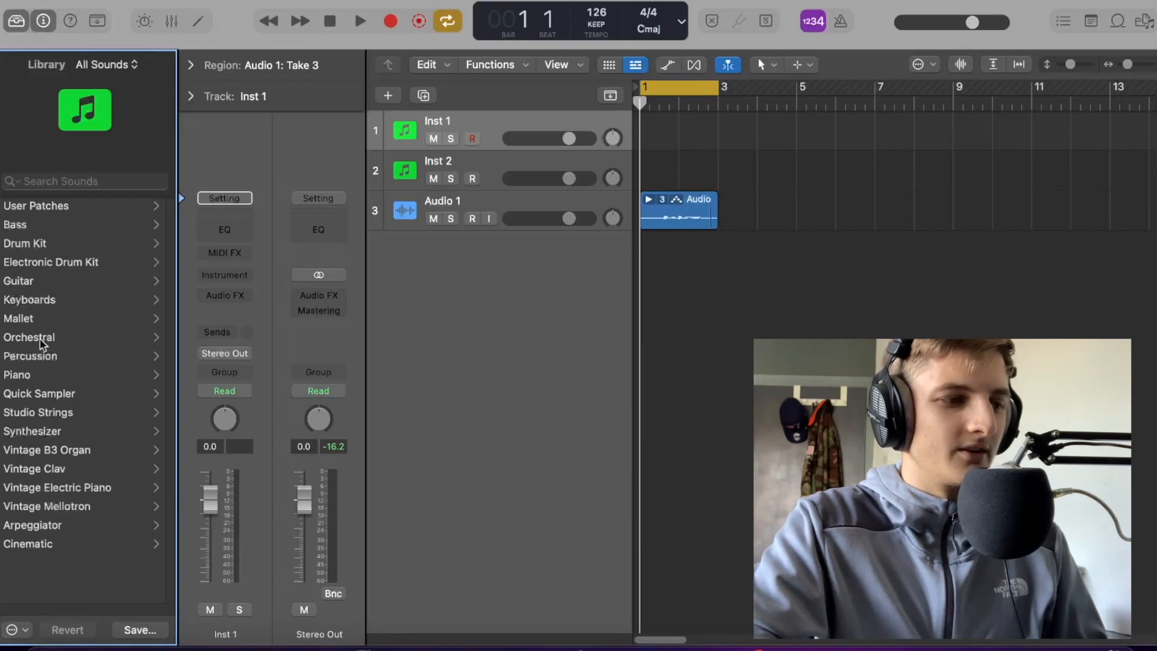
left_click(65, 300)
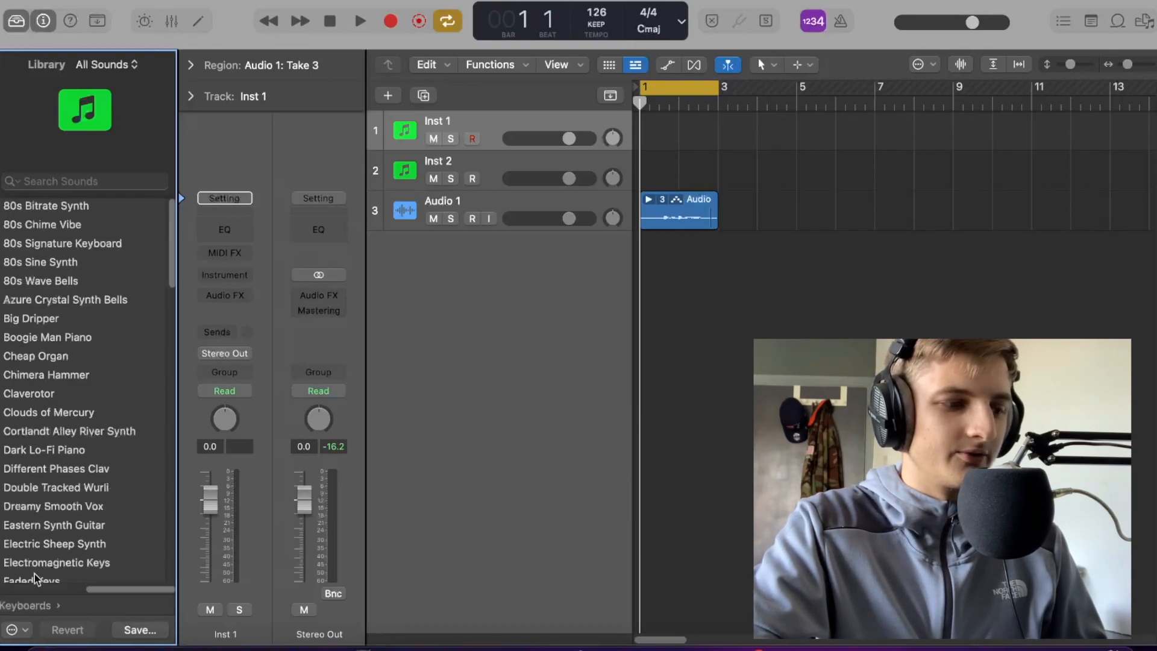
left_click(25, 597)
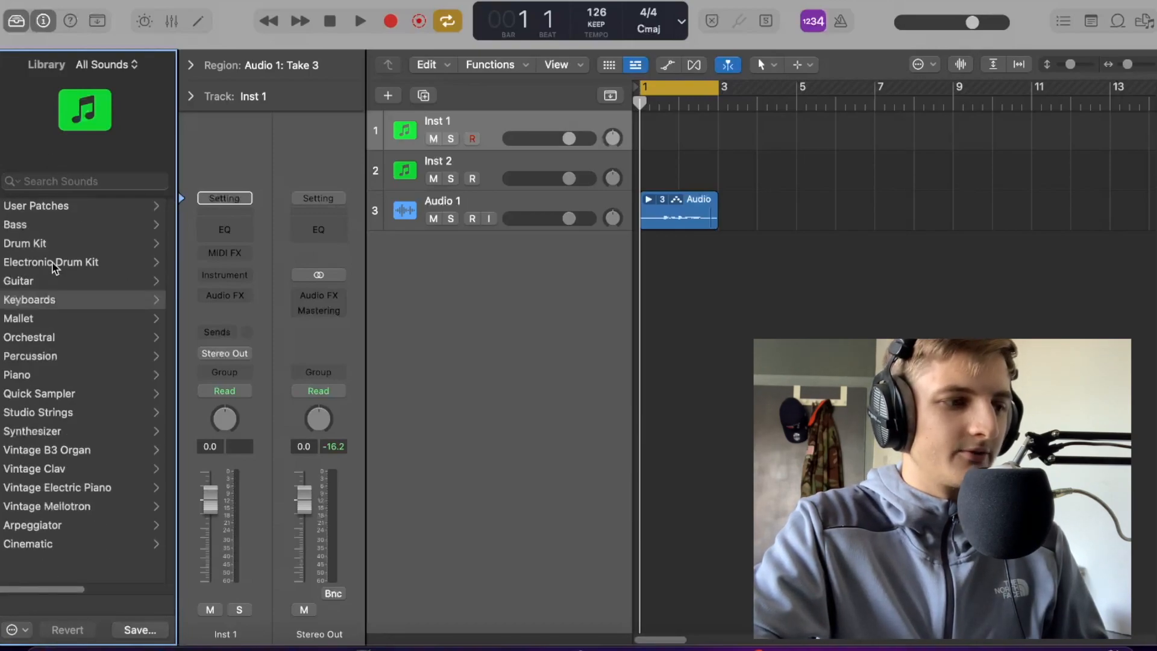
left_click(49, 374)
left_click(84, 300)
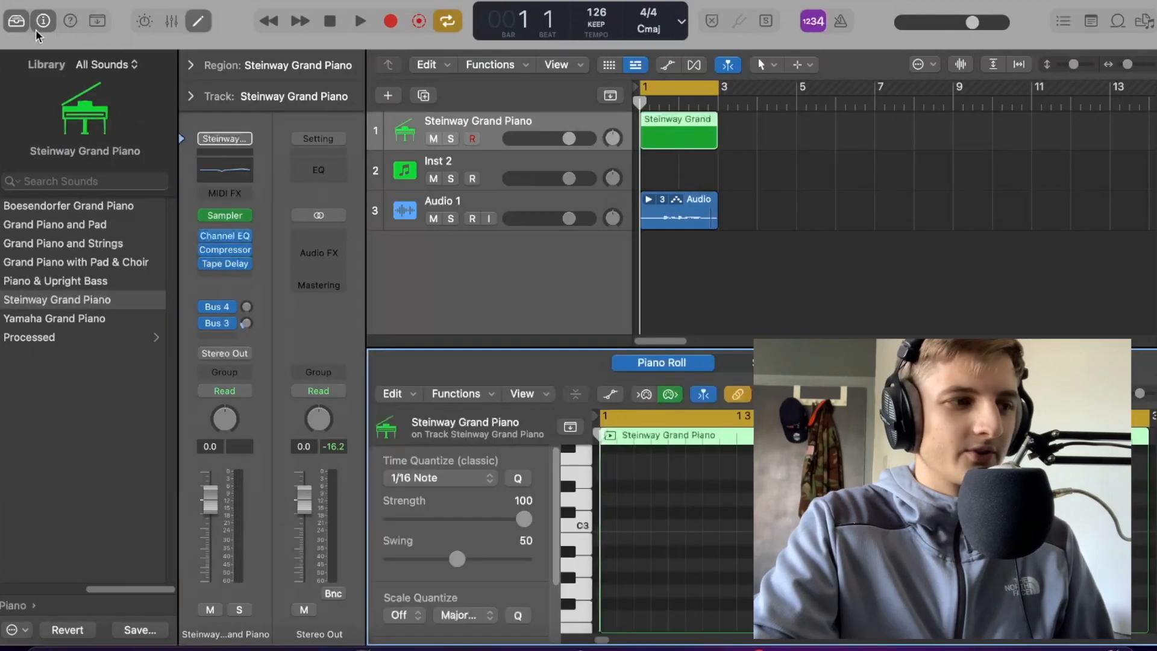
left_click(13, 21)
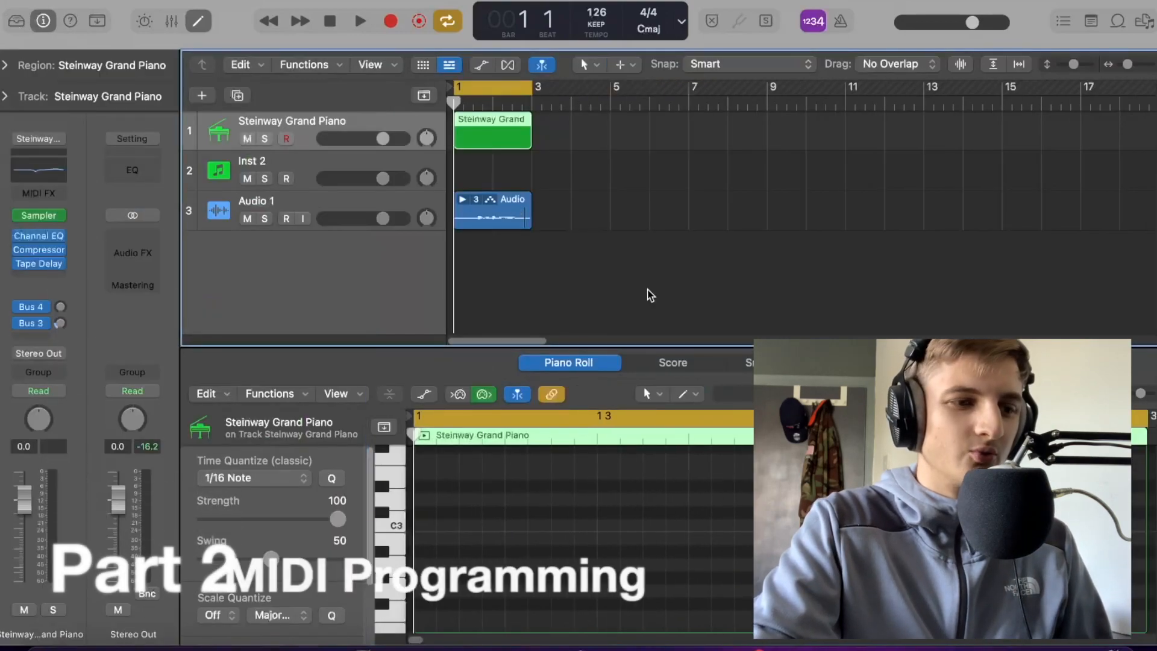
- Enlarge the Piano Roll, audition a key, and add a short A#2 test note at the region's start, then delete it
left_click_drag(416, 347, 411, 255)
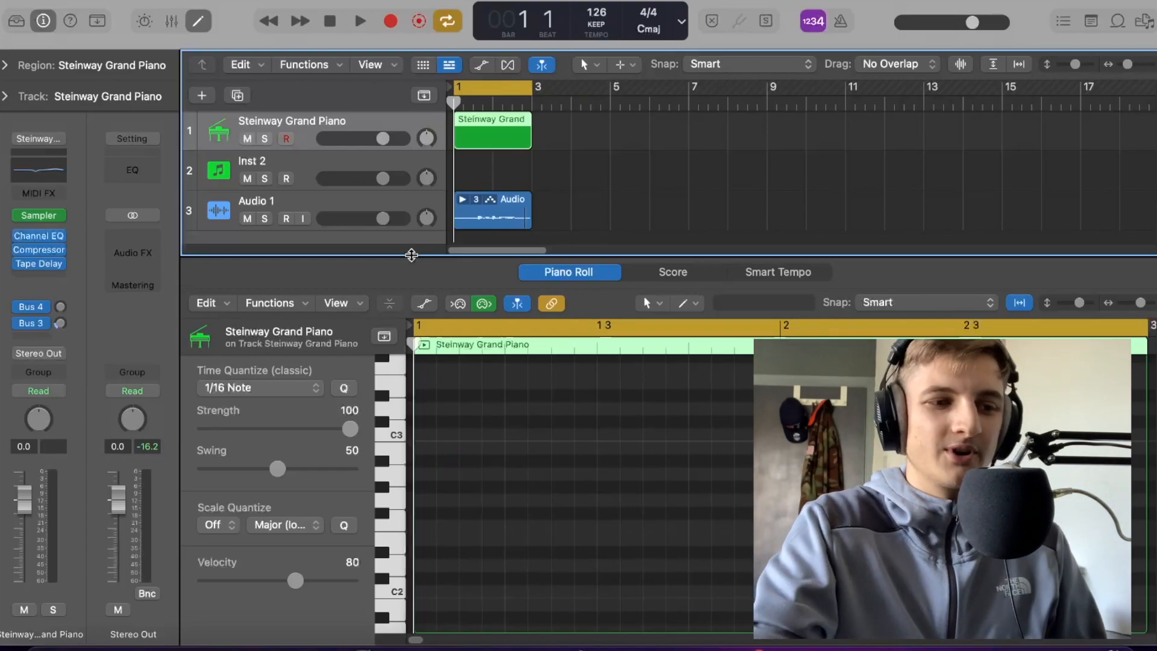
left_click(431, 465)
left_click(392, 408)
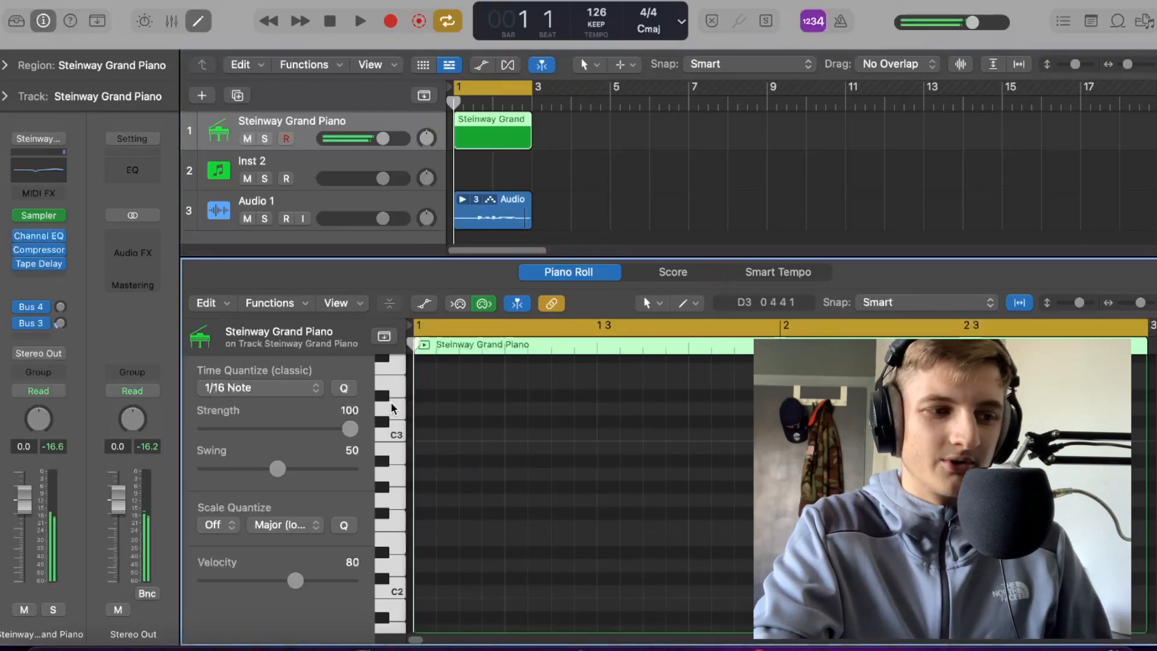
double_click(430, 461)
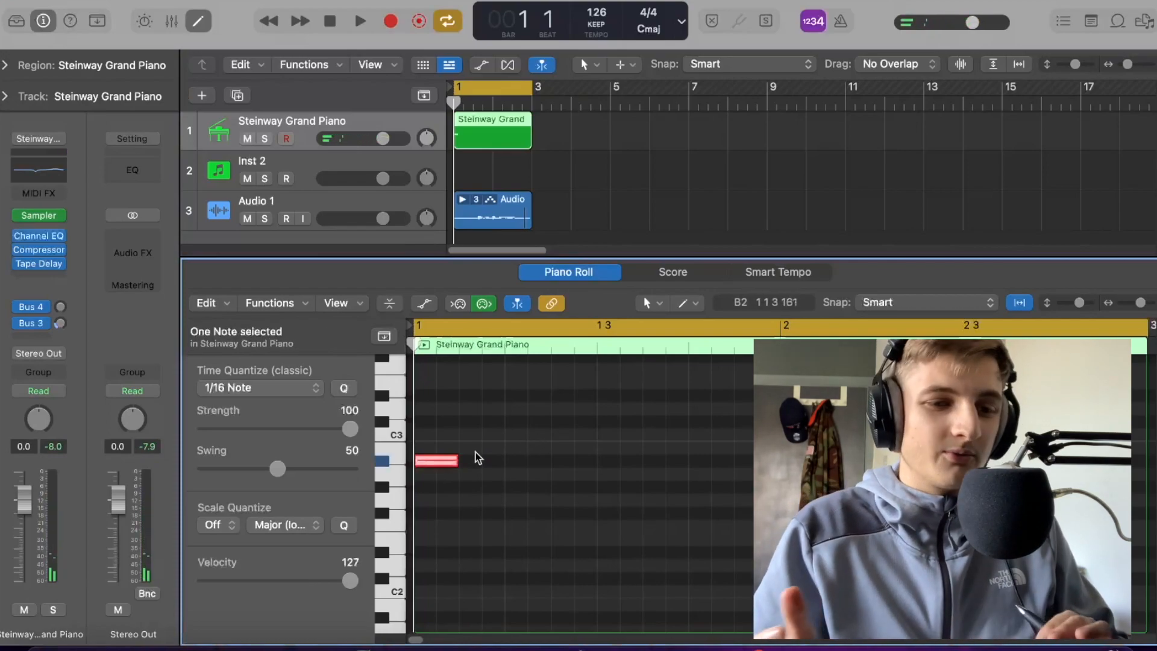
key("Delete")
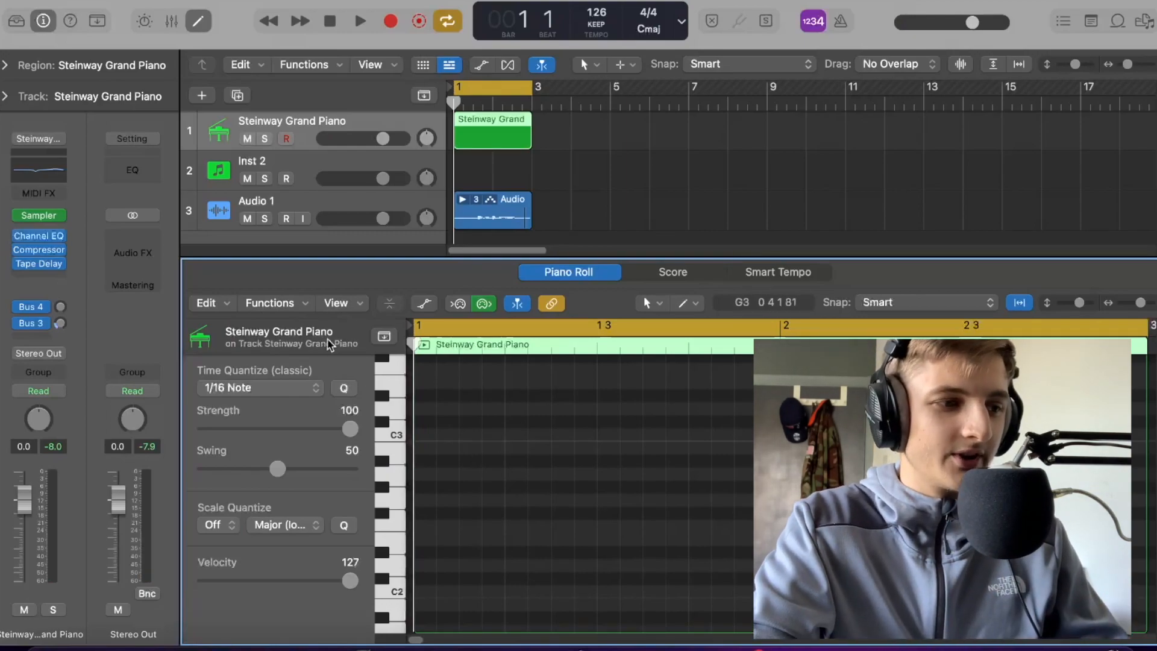
- Examine the MIDI Transform functions available in the Piano Roll without applying any
left_click(269, 302)
mouse_move(303, 482)
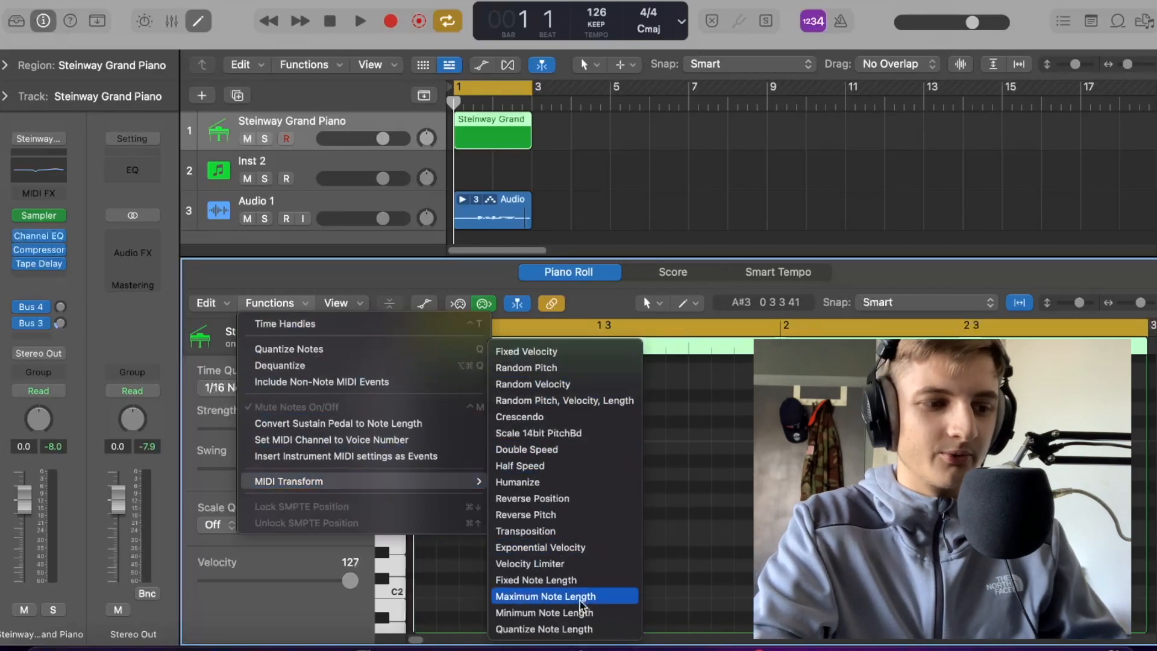
left_click(676, 543)
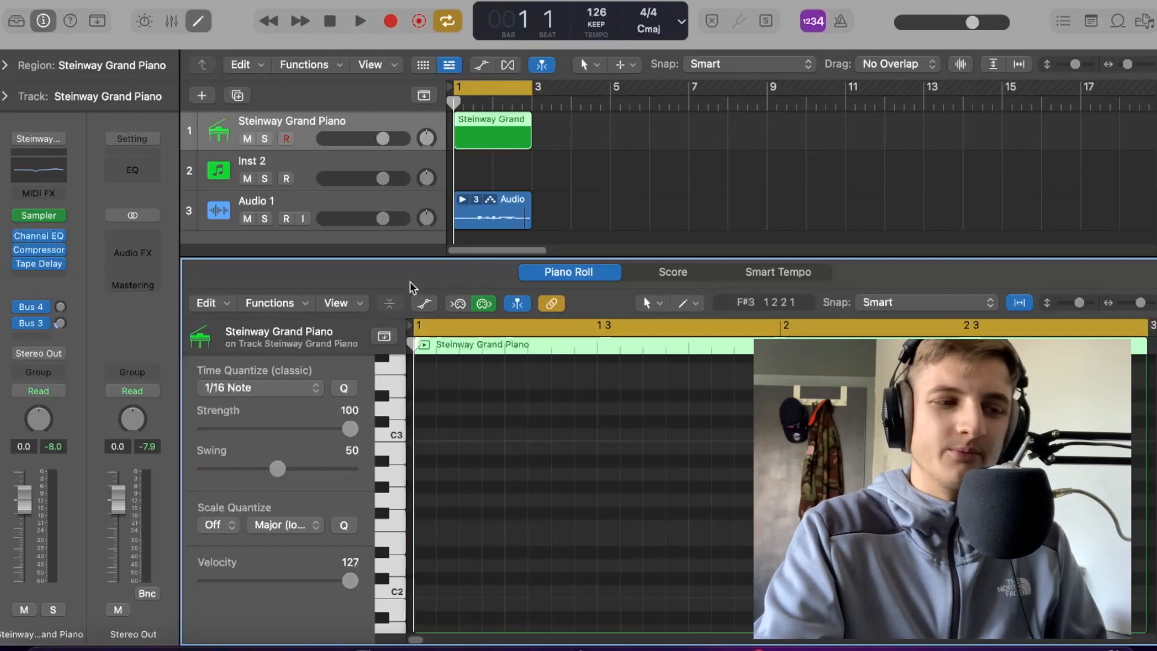
left_click(269, 303)
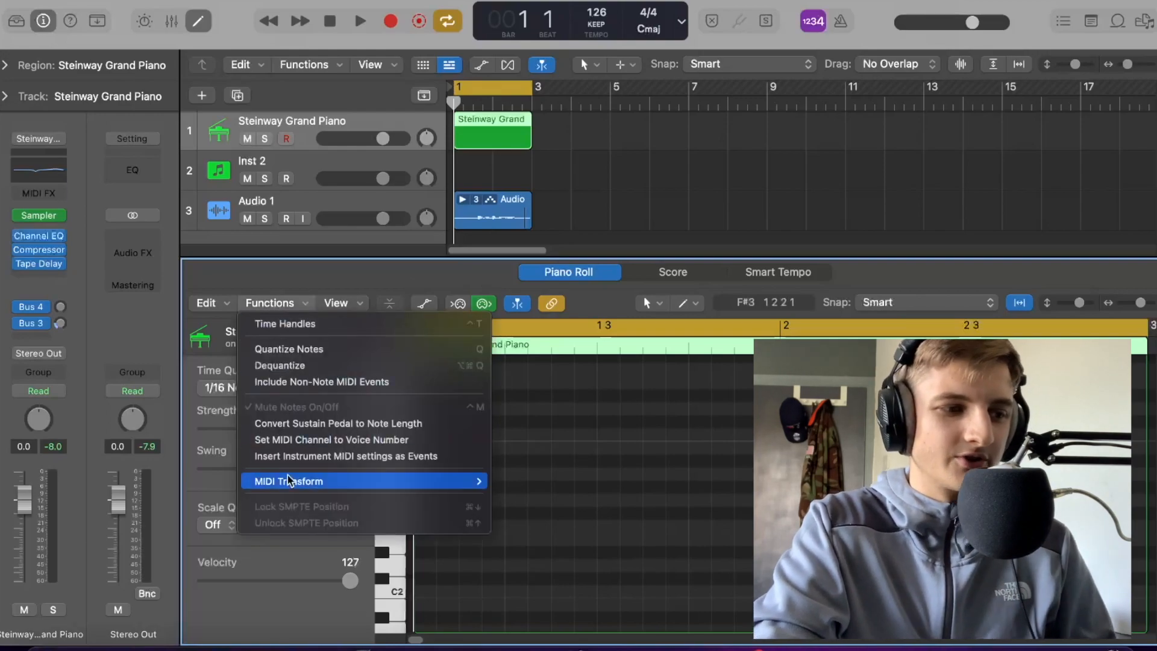
mouse_move(320, 482)
left_click(340, 288)
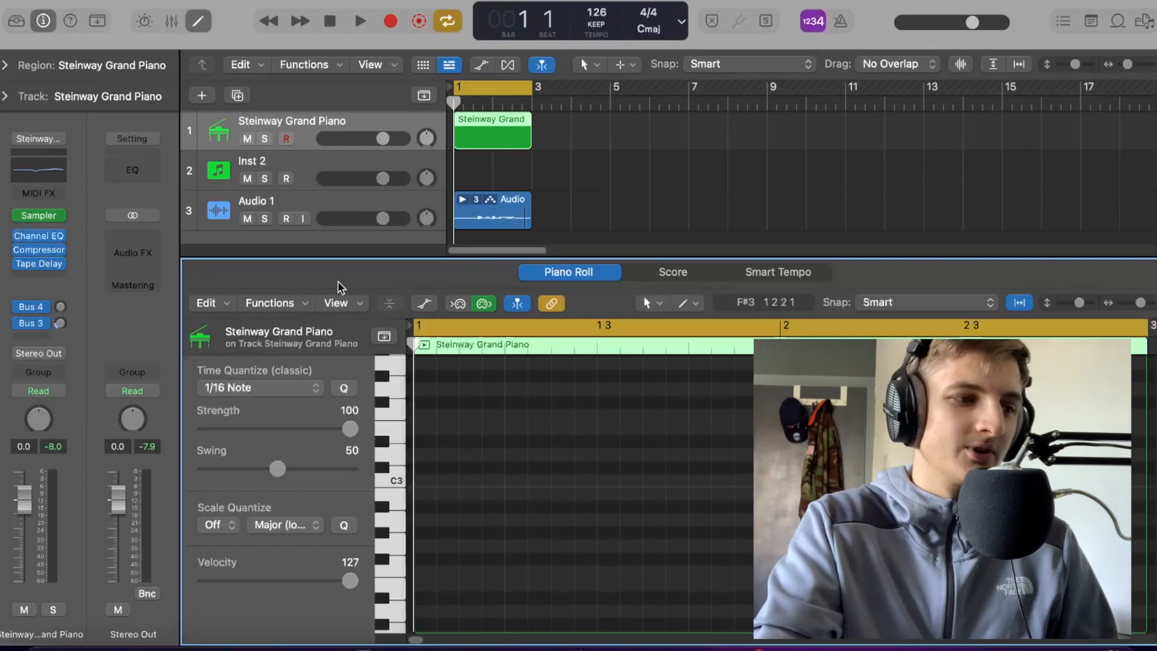
- Select the Audio 1 track and add Mastering to the Stereo Out channel strip
left_click(320, 215)
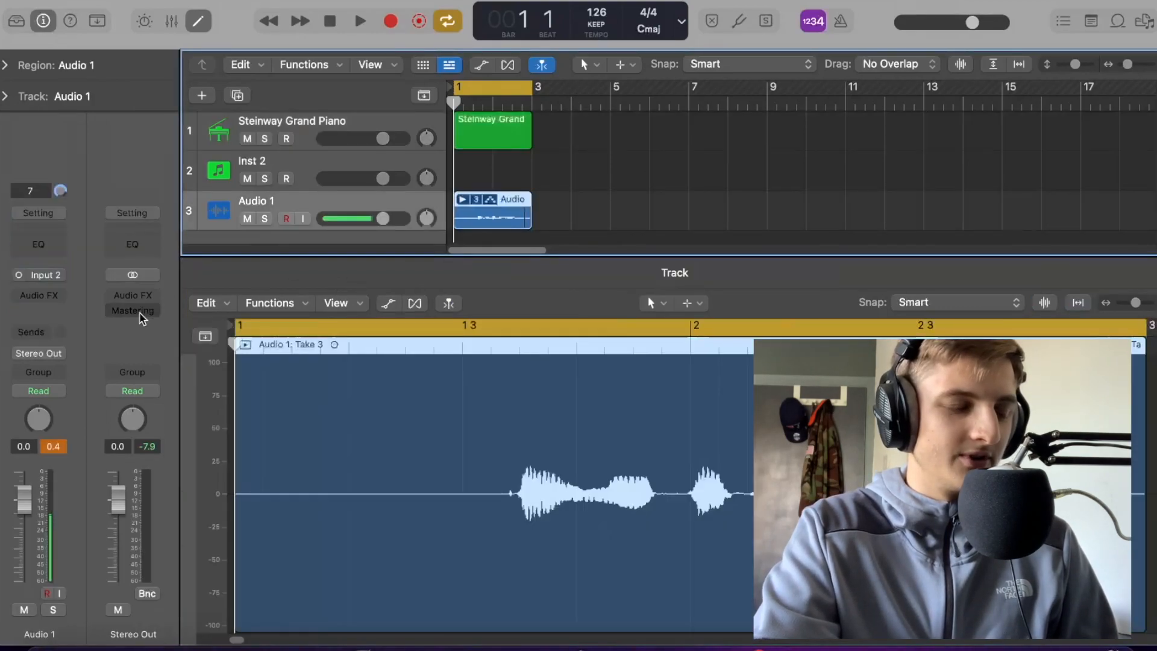
left_click(142, 312)
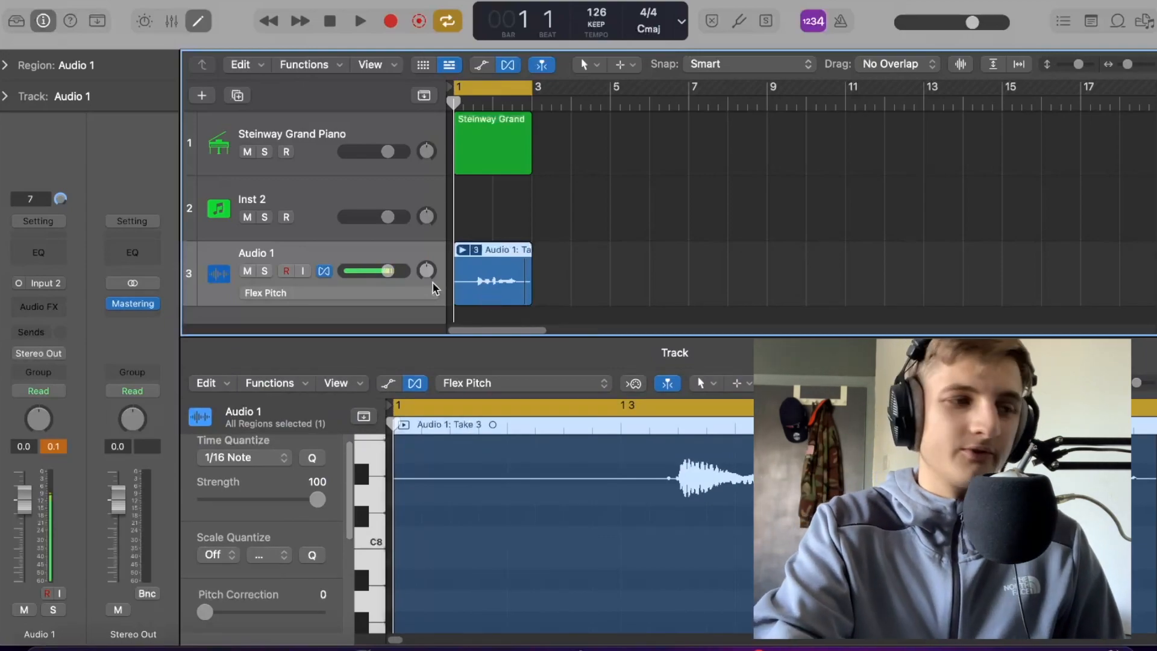
- Examine the options for exporting the tracks as audio files, then cancel the export
left_click(108, 2)
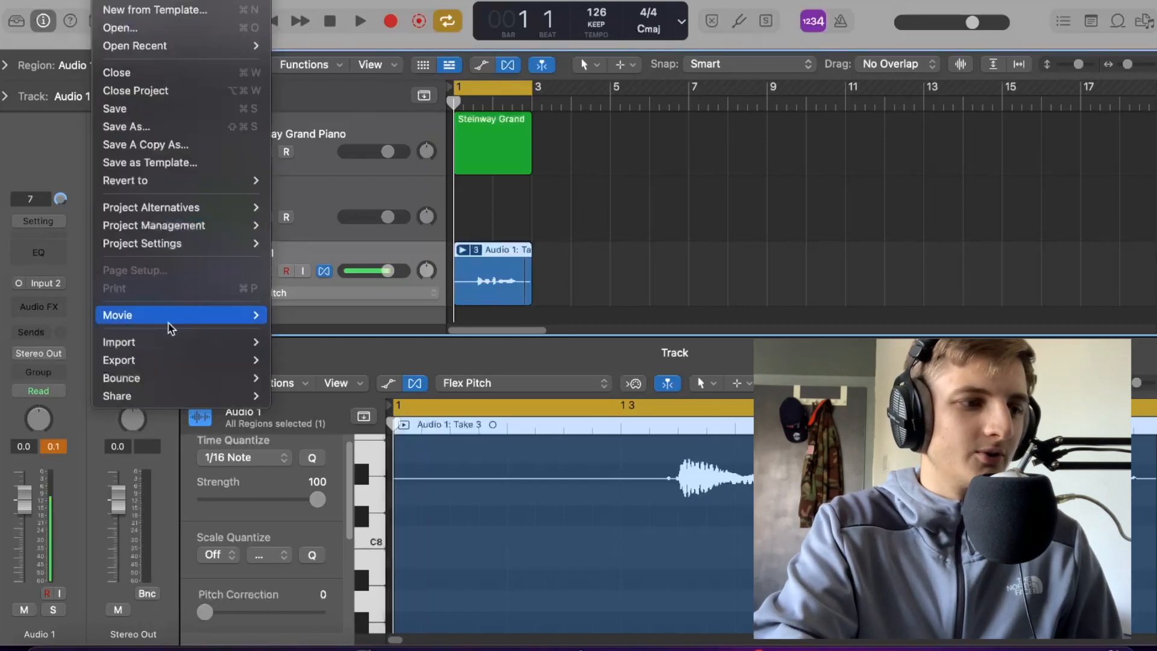
mouse_move(241, 361)
left_click(374, 485)
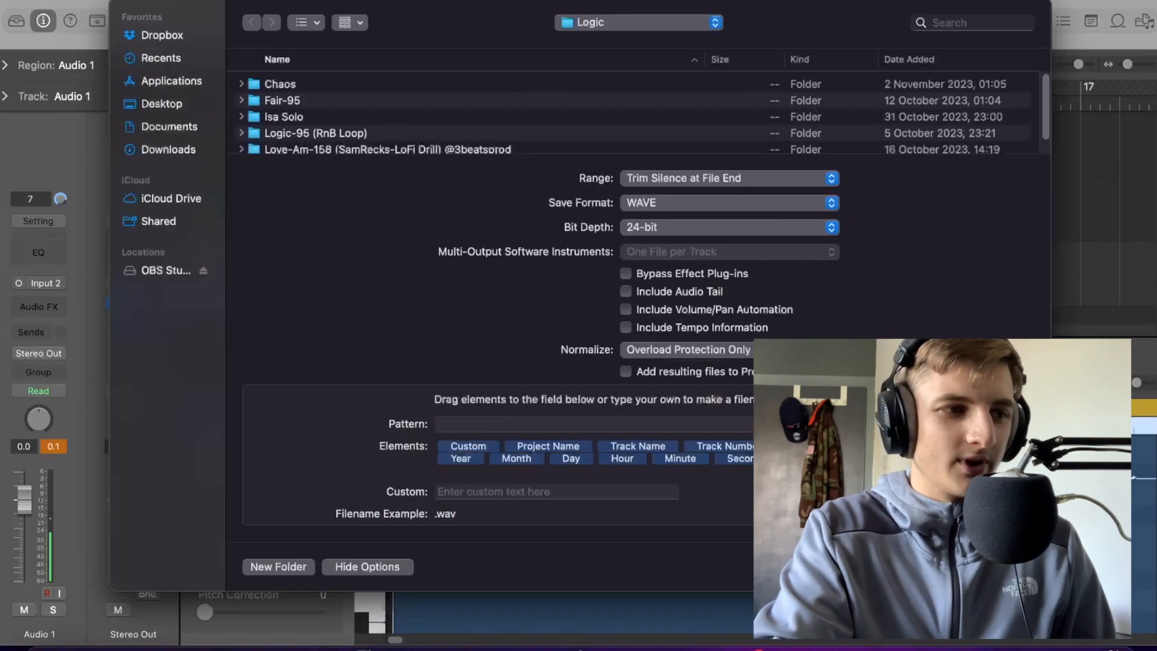
key("Escape")
- Open the project bounce options and cancel without bouncing
left_click(108, 1)
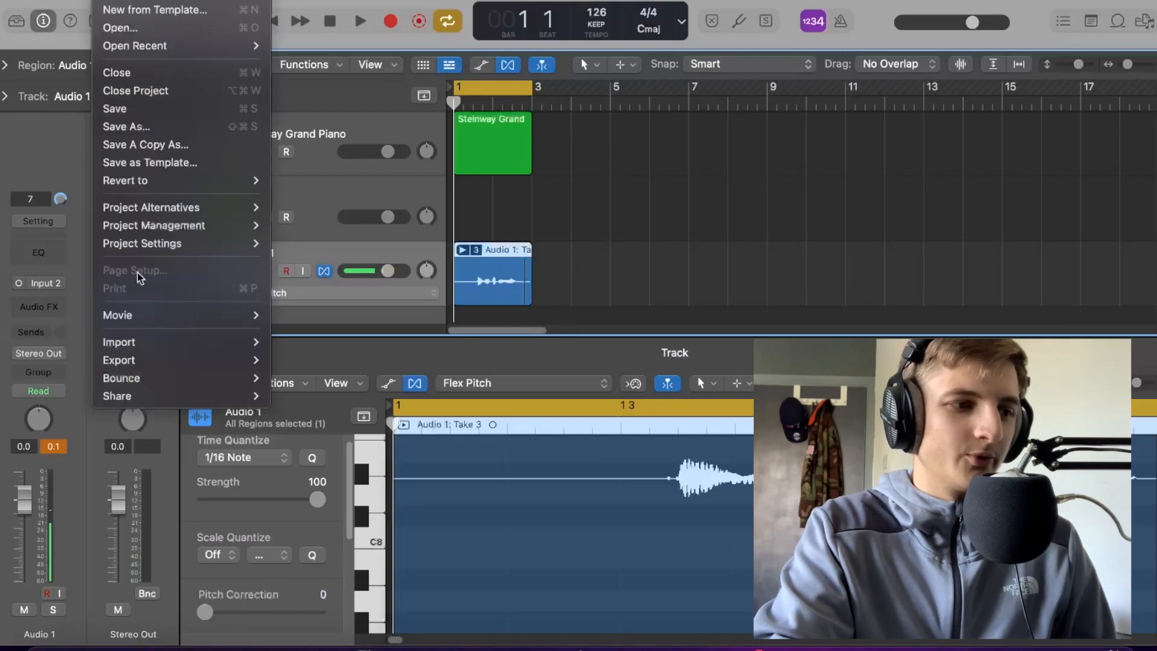
mouse_move(147, 378)
left_click(365, 441)
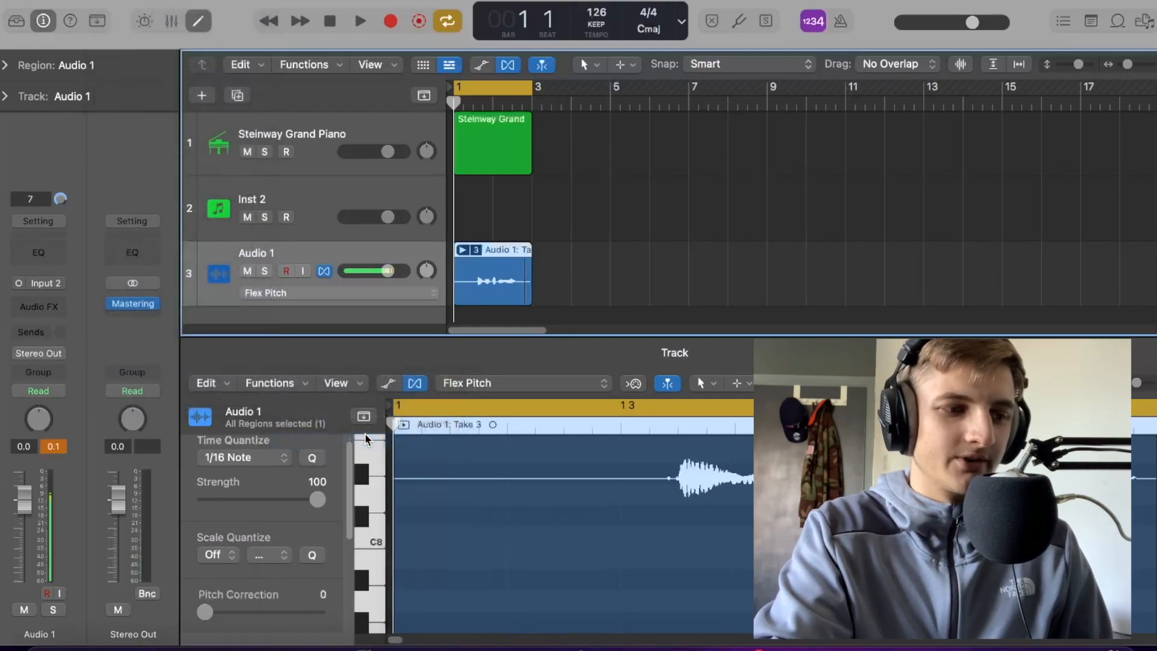
key("Escape")
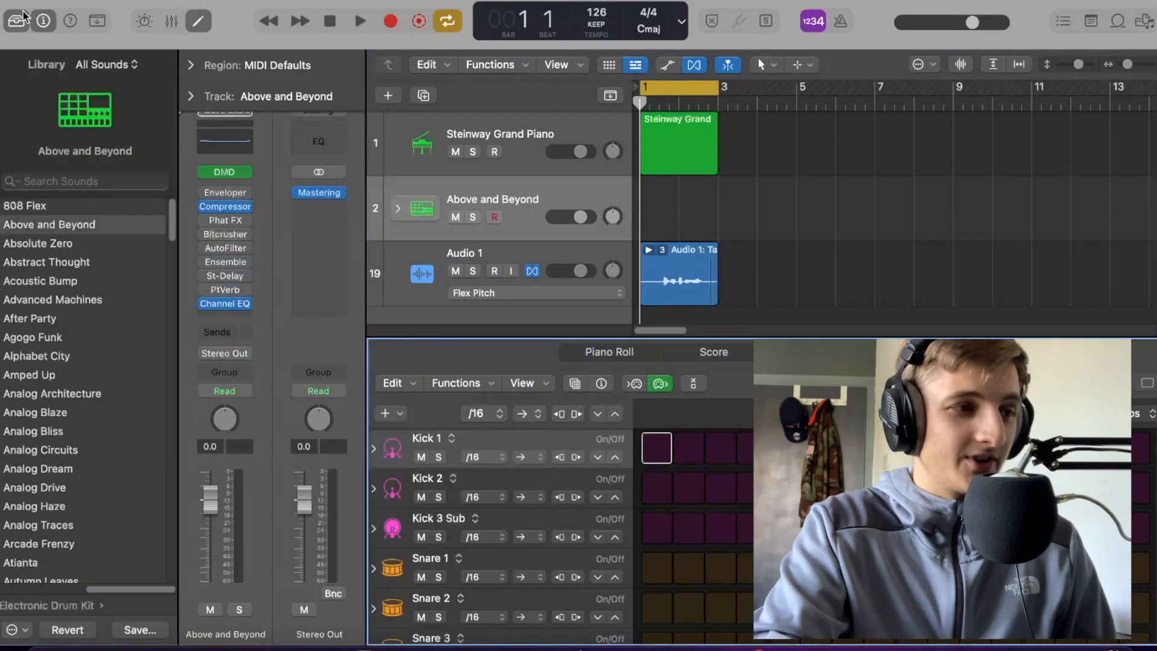
- Hide the Library, enlarge the Tracks area, and switch from the Steinway Grand Piano region to the Above and Beyond track
left_click(23, 13)
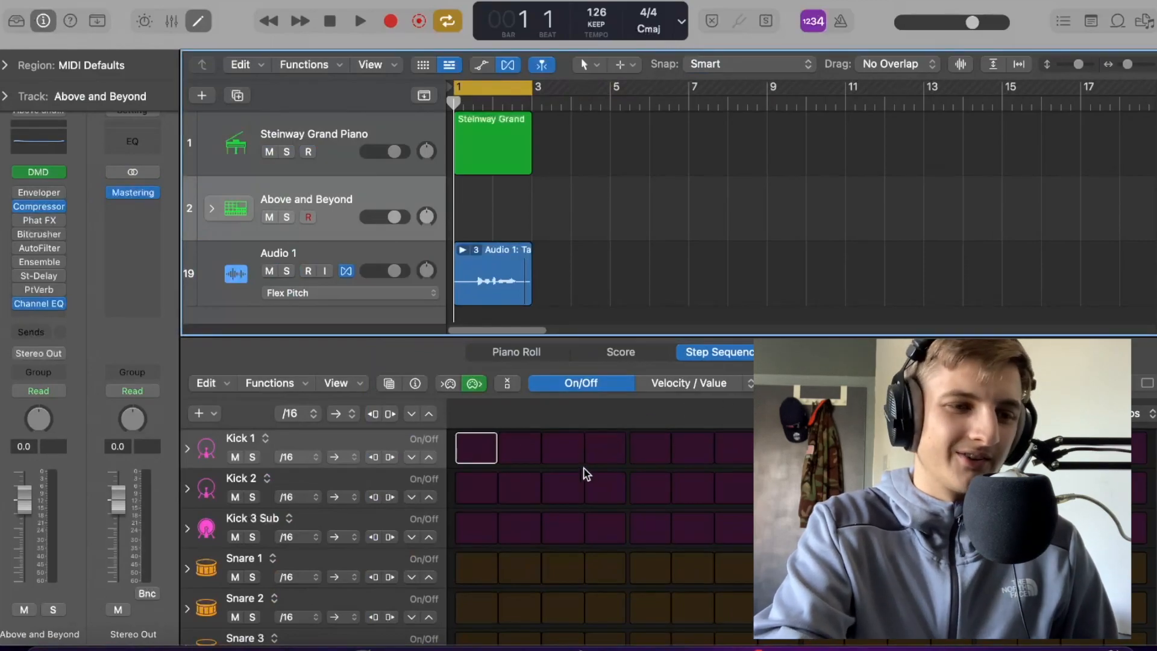
left_click(497, 147)
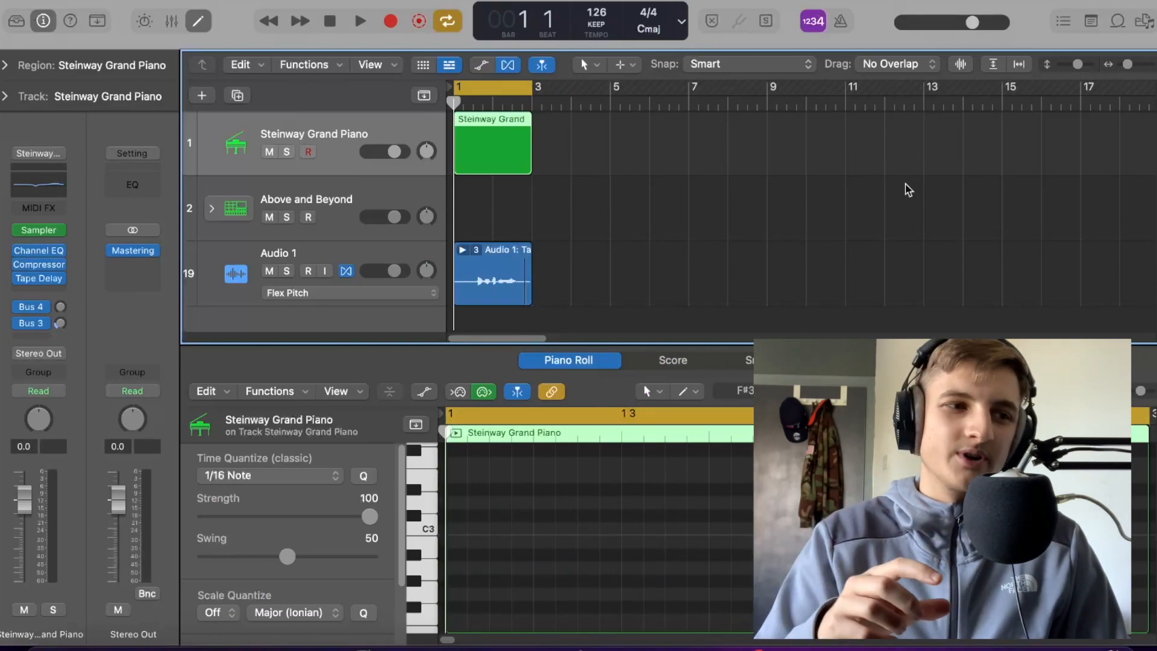
left_click_drag(732, 342, 732, 484)
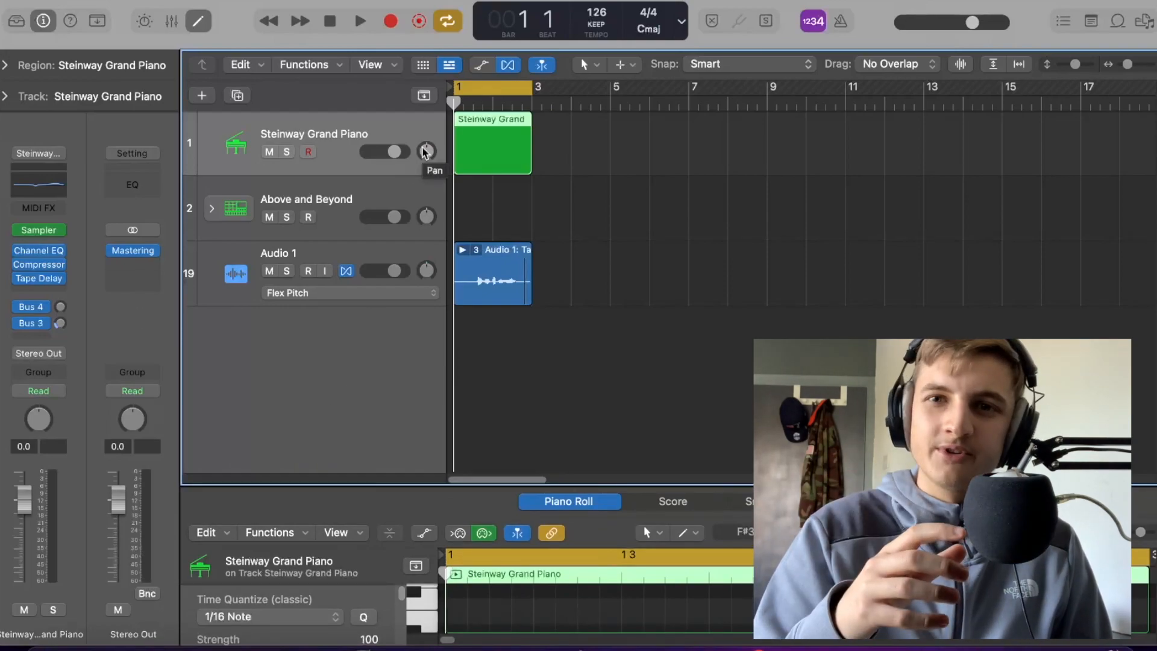
left_click(393, 194)
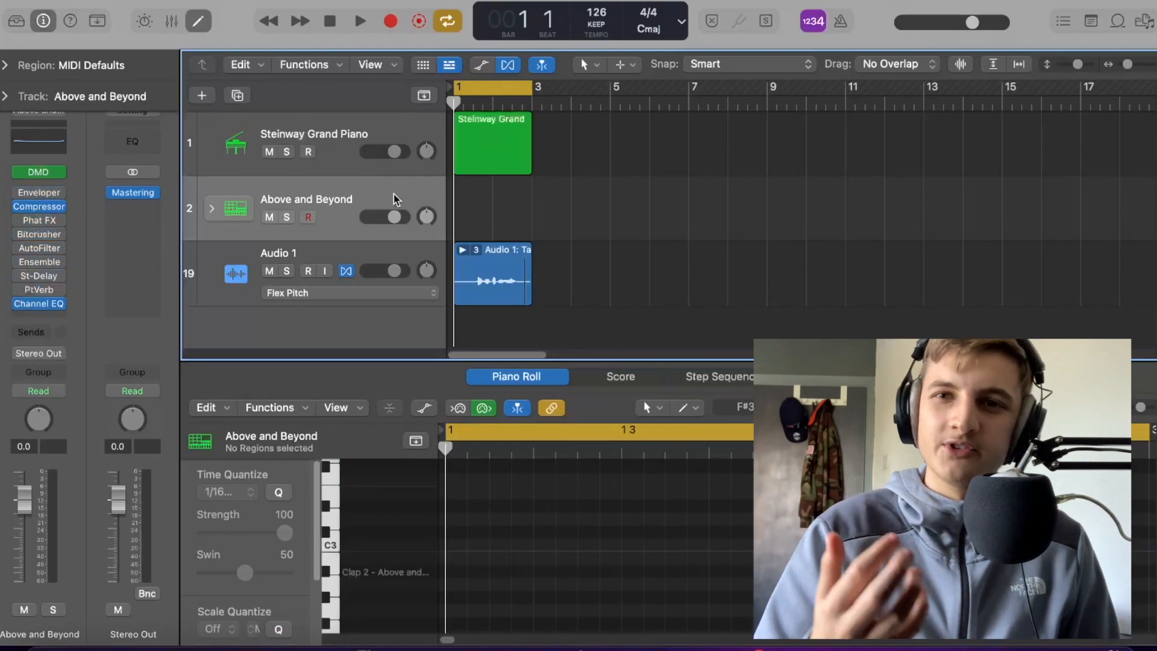
- Add four eighth-note A#2 notes to the Steinway Grand Piano region, on beats 2 and 3 of bar 1 and beats 1 and 2 of bar 2
mouse_move(752, 64)
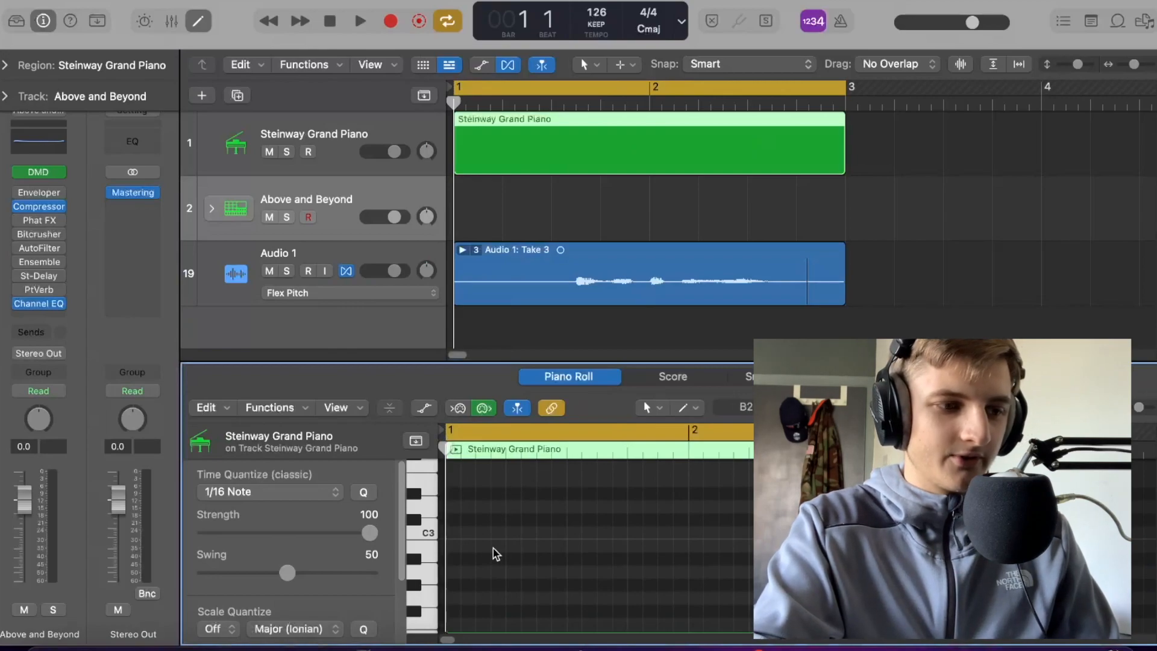
key("super+Left")
key("super+Left")
key("super+Left")
key("super+Left")
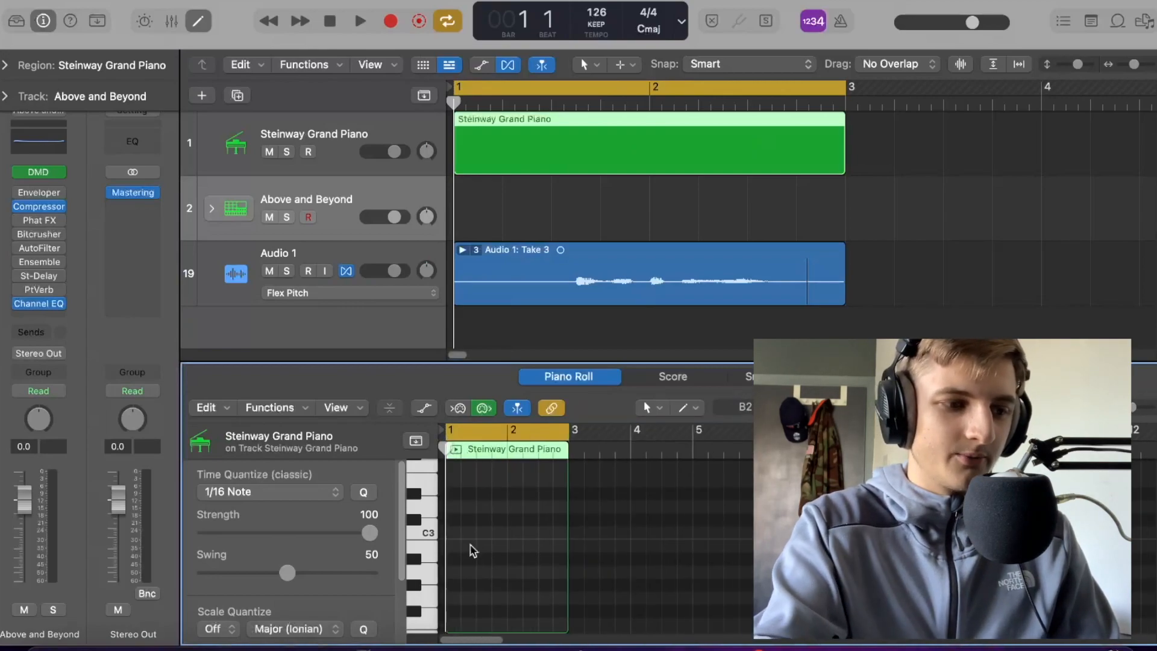
left_click(462, 558, "super")
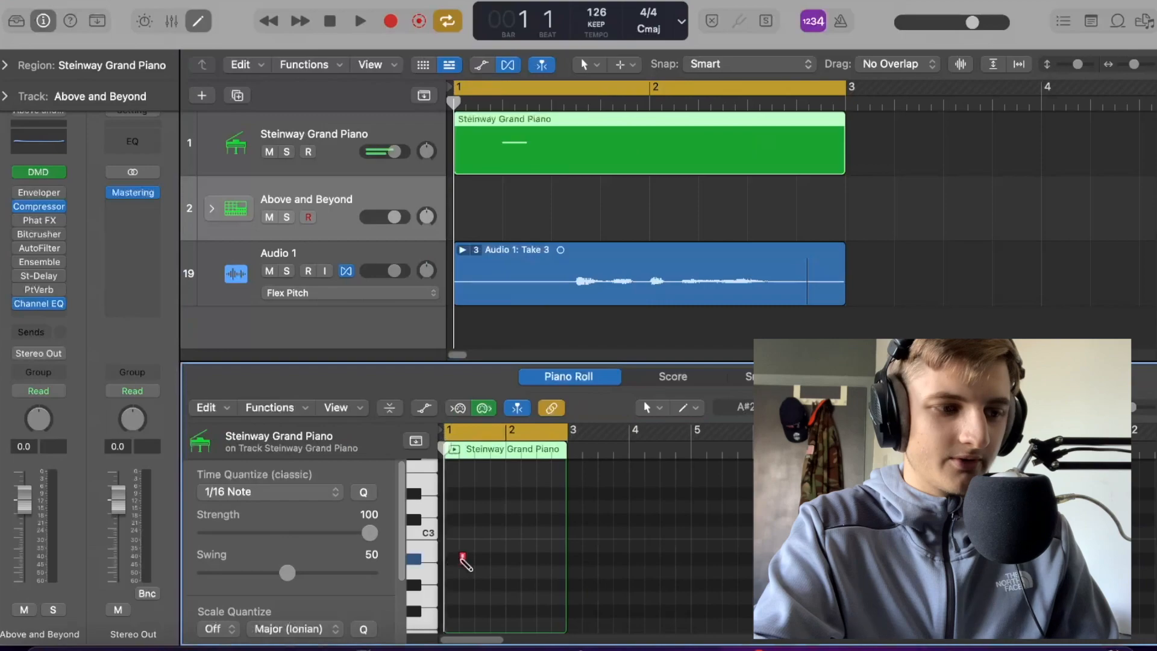
left_click(478, 559, "super")
left_click(509, 559, "super")
left_click(524, 559, "super")
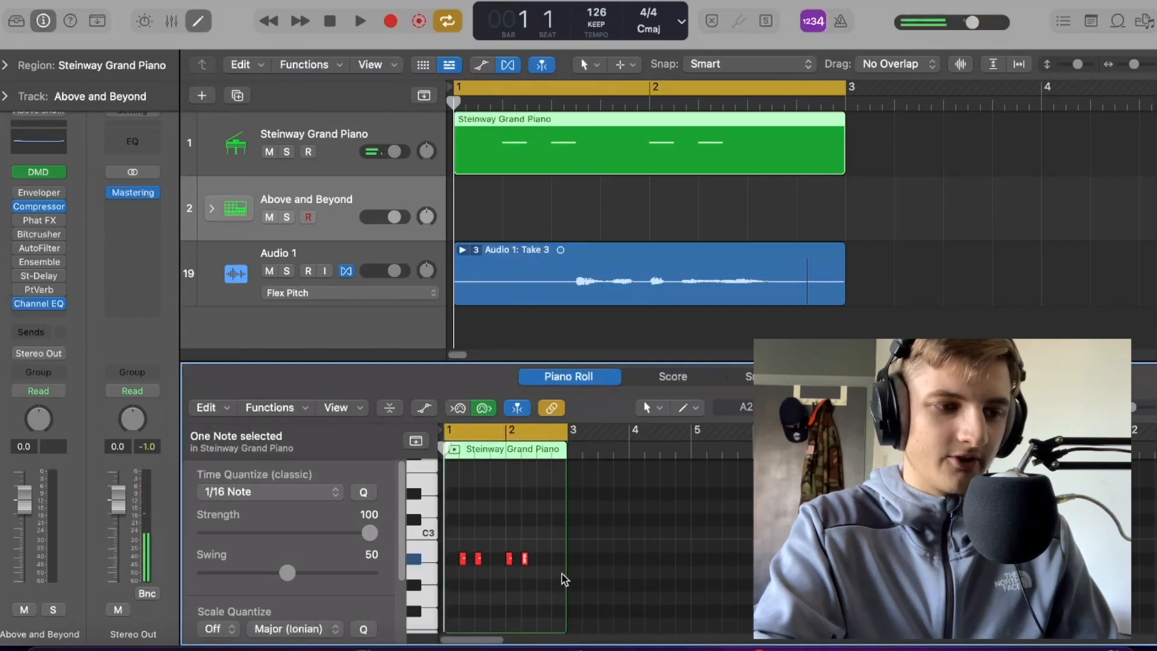
- Add an A2 and an A#2 note on beat 4 of bar 1, plus another A#2 half a beat after it
scroll(508, 545, "up", 5)
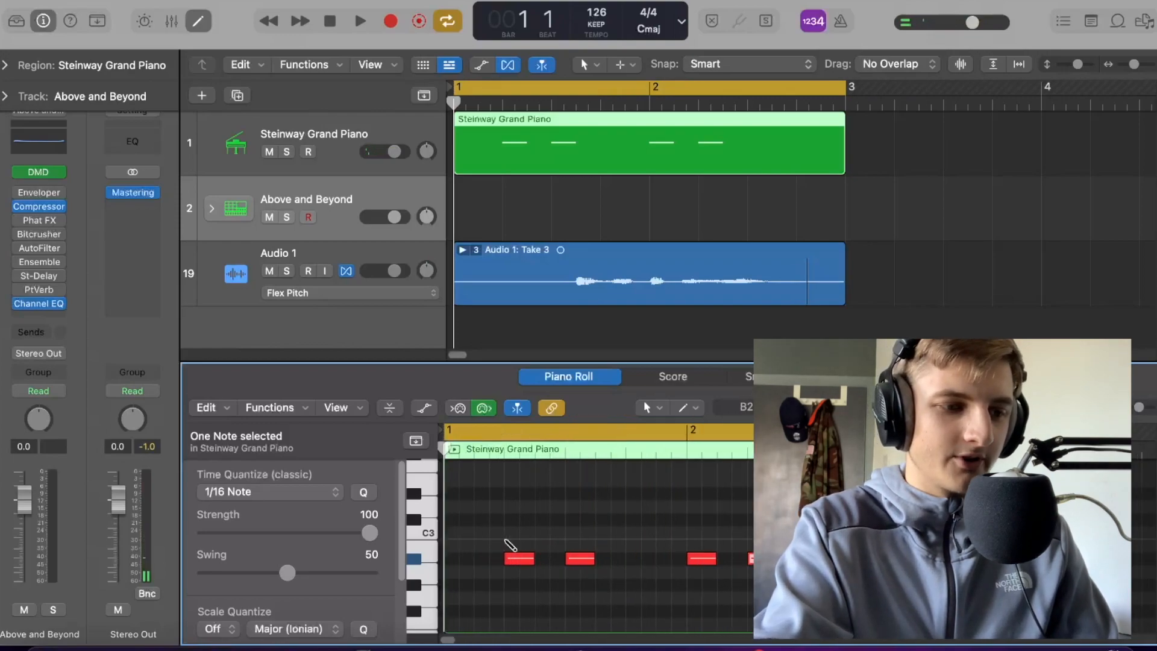
left_click(630, 571, "super")
left_click(660, 560, "super")
left_click(630, 557, "super")
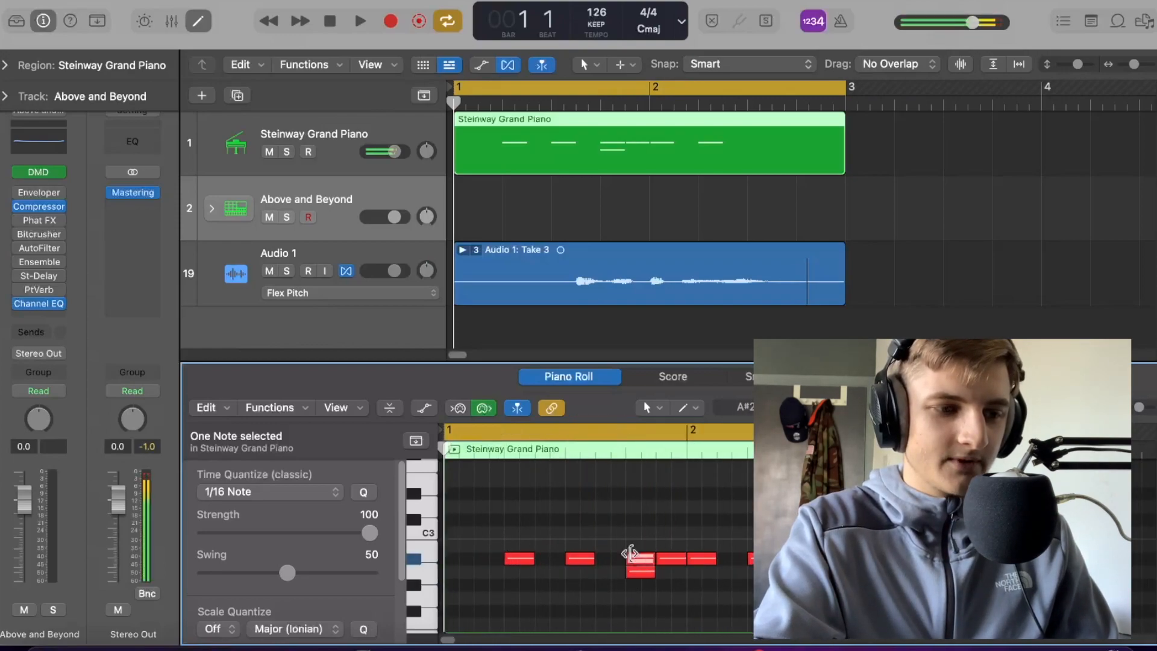
- Add a C3 note just after beat 4 of bar 1 and delete all notes in the Steinway Grand Piano region
left_click(645, 534, "super")
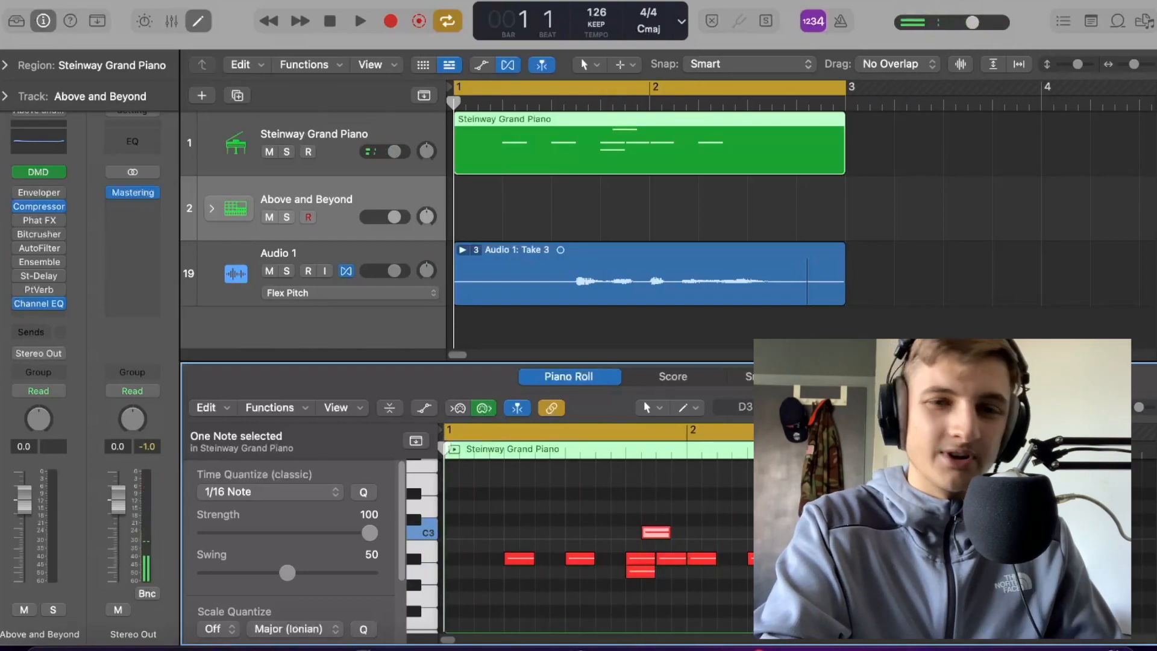
left_click_drag(750, 516, 492, 597)
key("Delete")
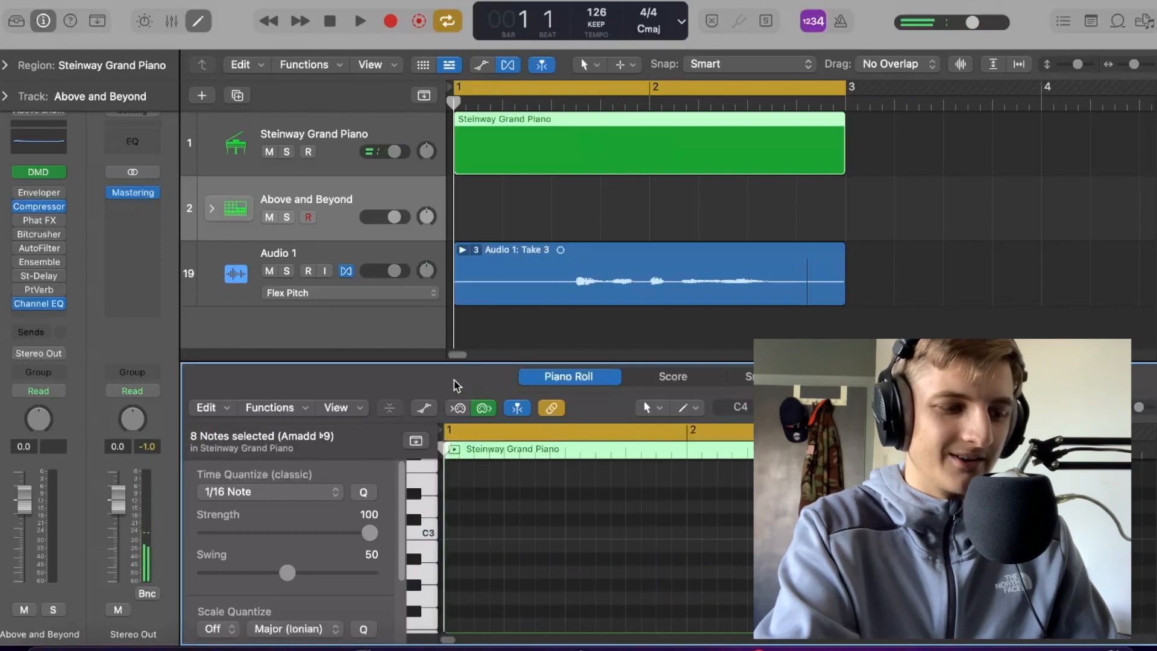
- Turn off Flex Pitch on the Audio 1 track and bring its three recorded takes into view
left_click(489, 343)
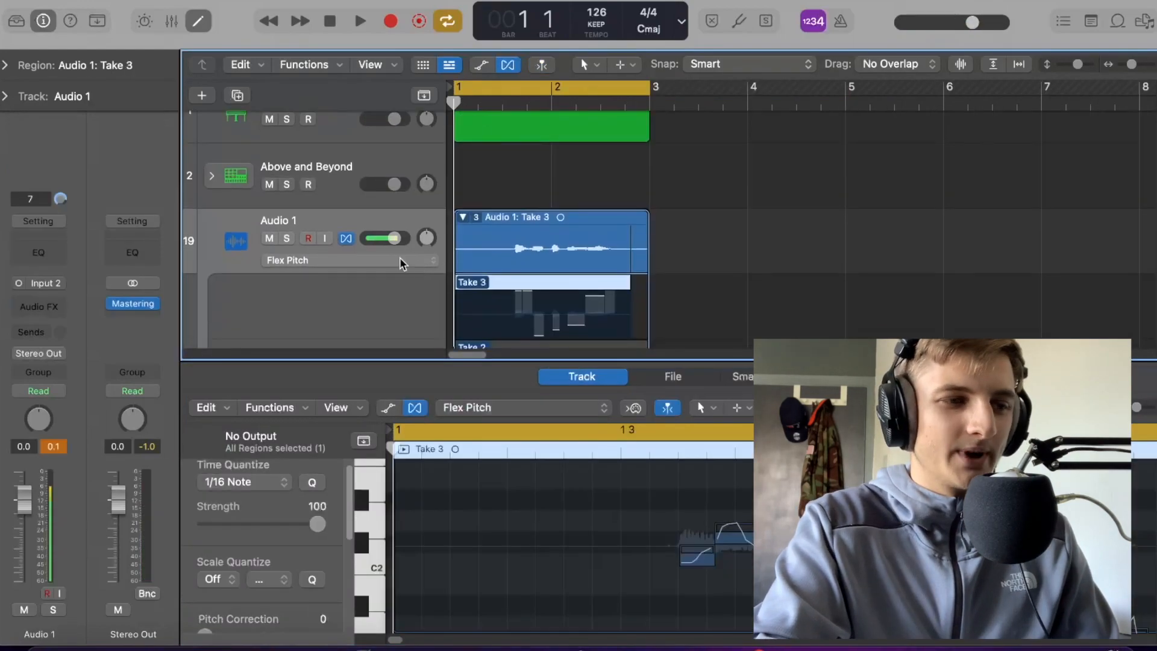
scroll(410, 261, "down", 2)
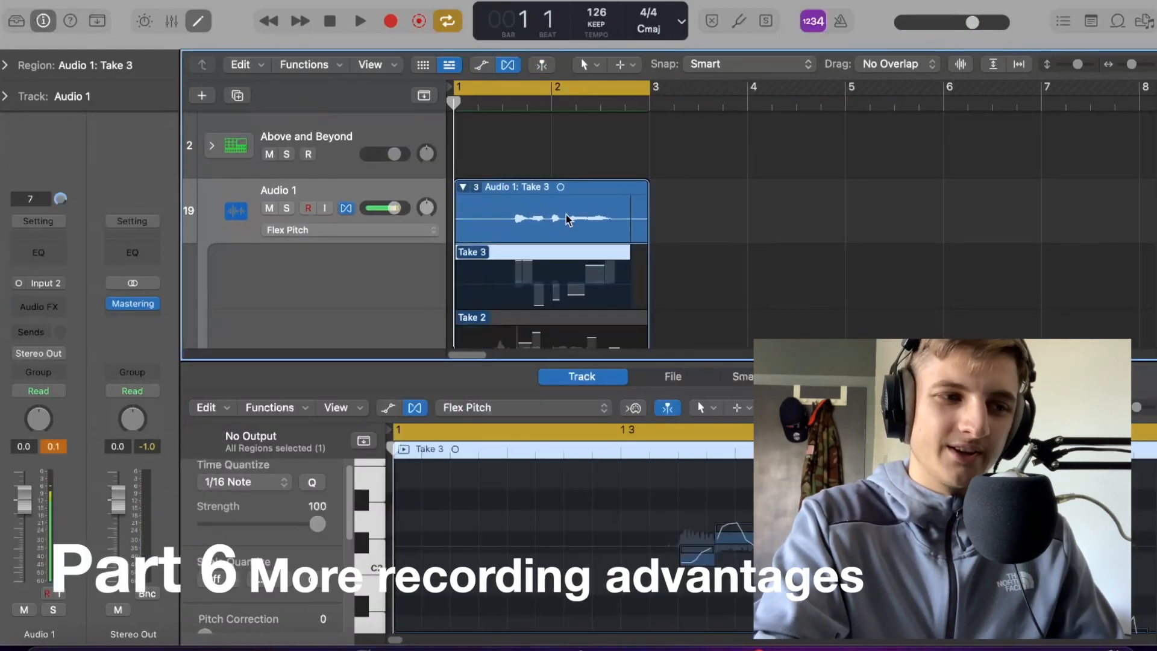
left_click(347, 207)
scroll(696, 257, "down", 5)
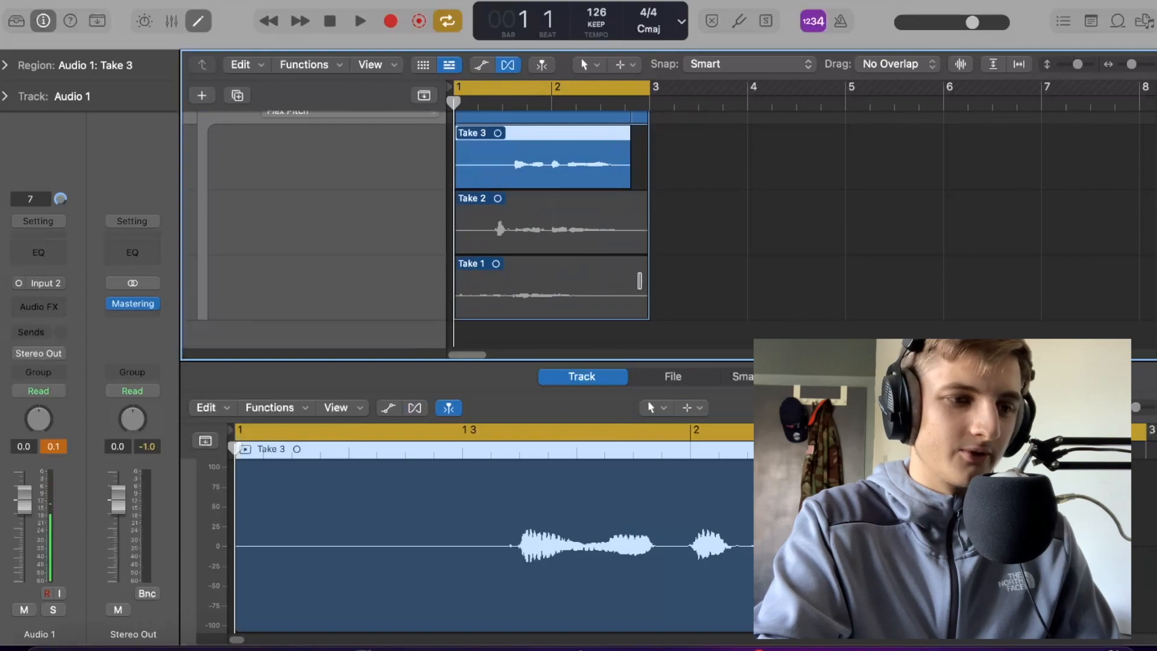
- Make Take 1 the active take of the Audio 1 take folder and audition it
left_click(627, 283)
key("space")
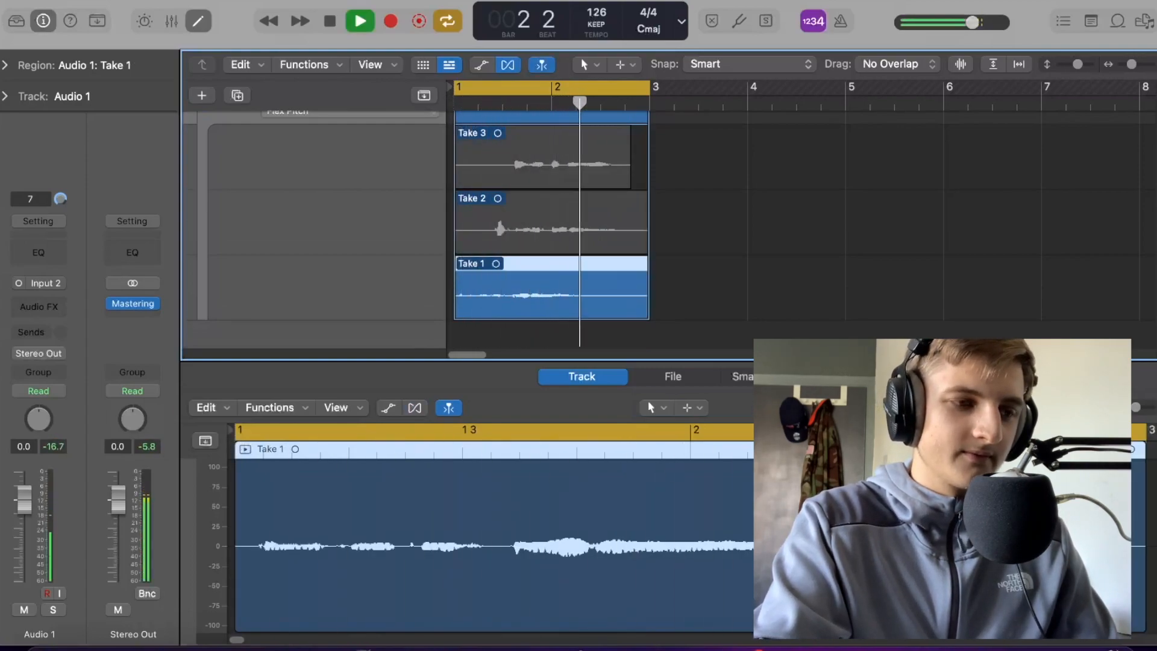
key("space")
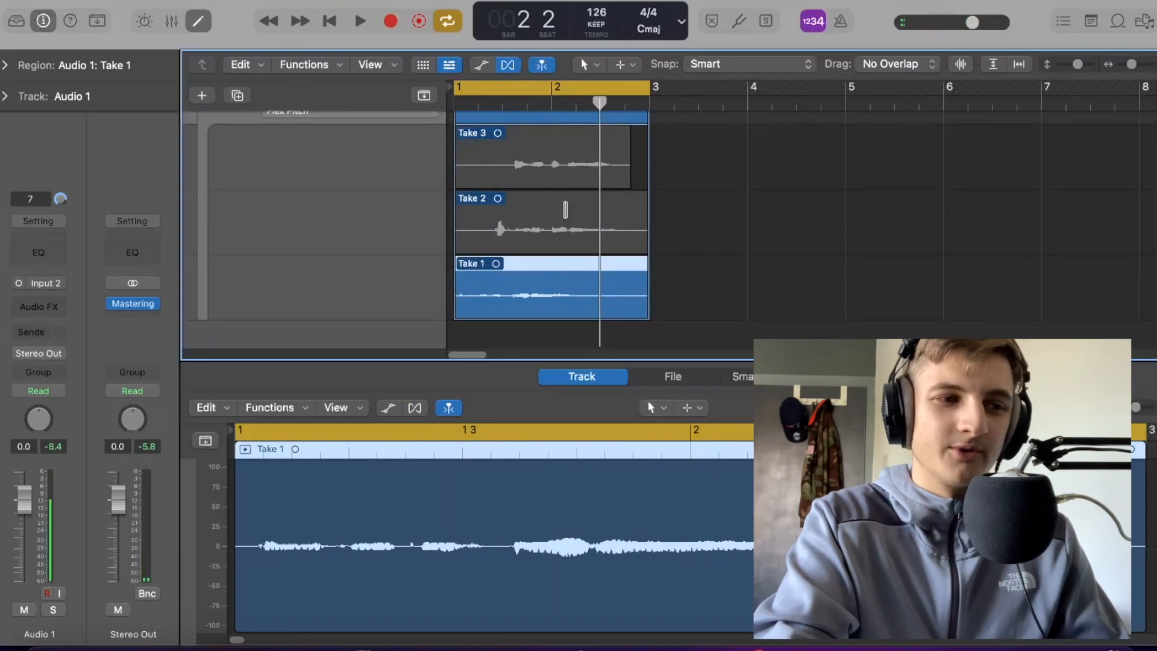
- Switch the Audio 1 take folder to Take 2 and play it back
left_click(565, 210)
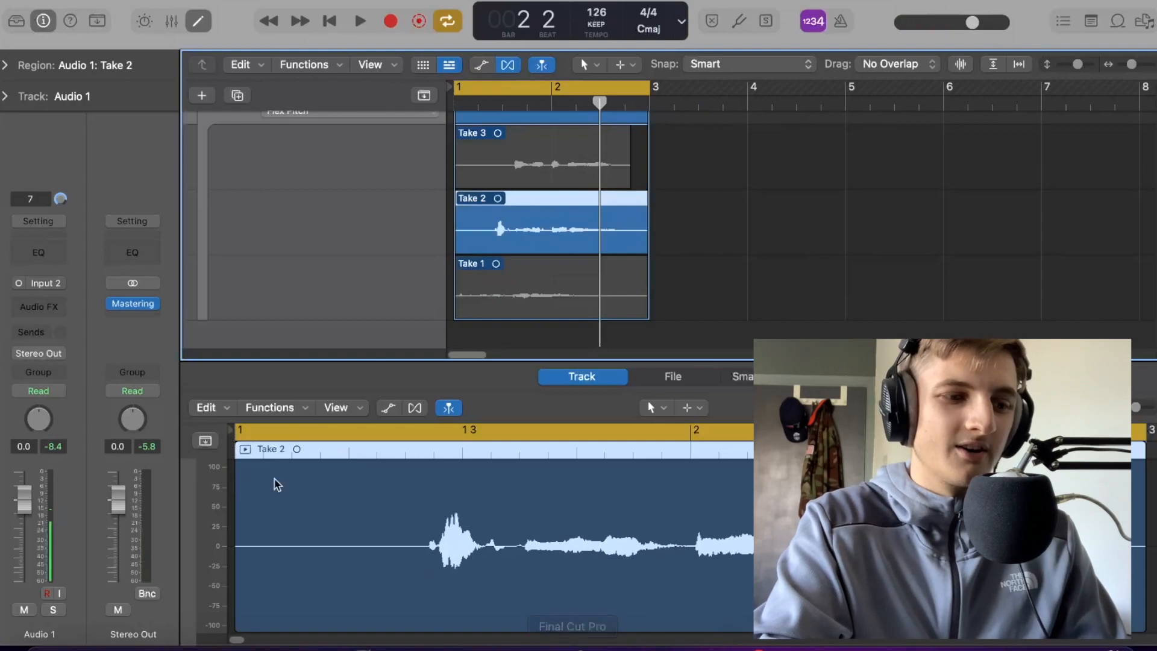
key("space")
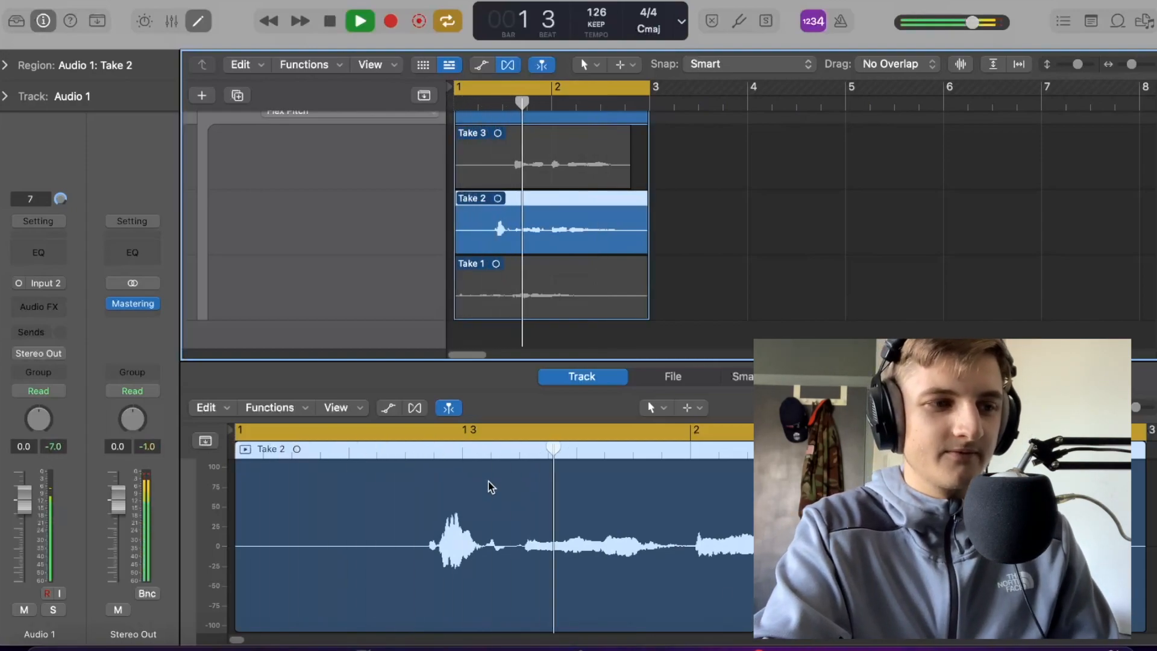
key("space")
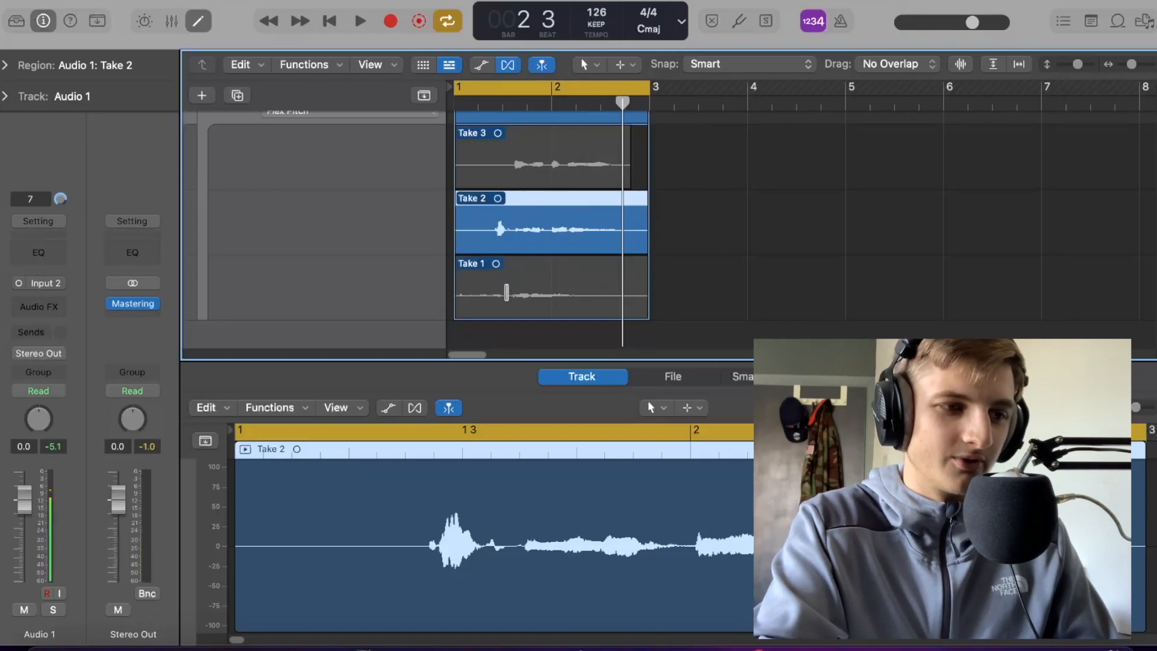
- Comp Take 1 from the start to about beat 3 of bar 1, keep Take 2 for the rest, and play the comp
left_click_drag(506, 283, 385, 303)
key("space")
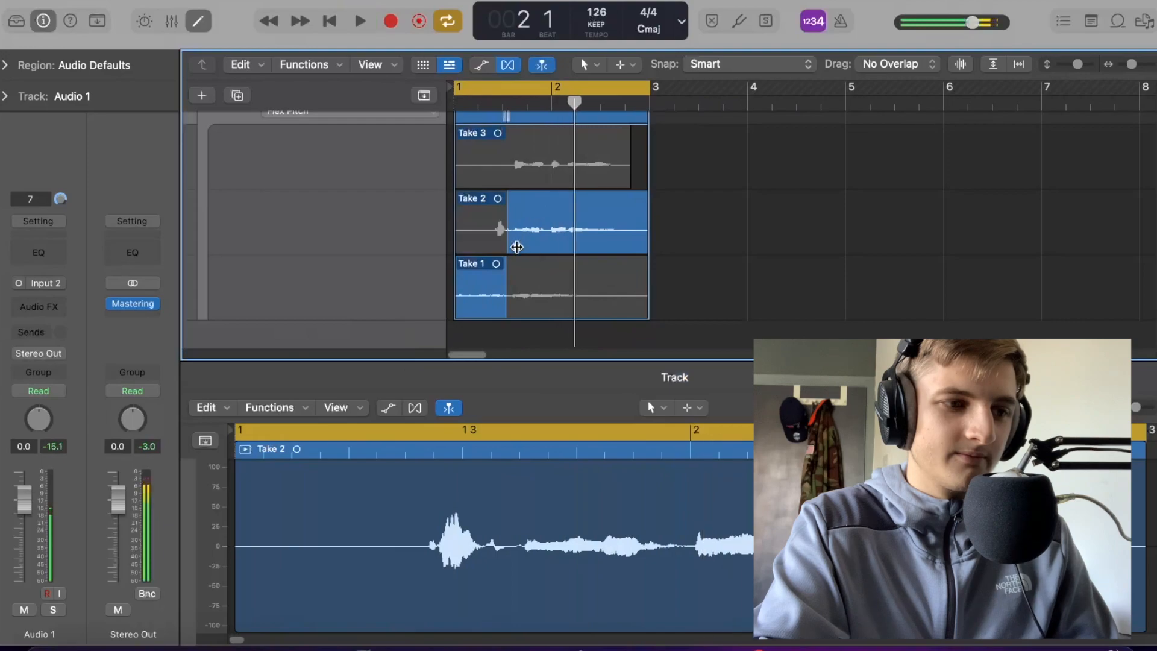
key("space")
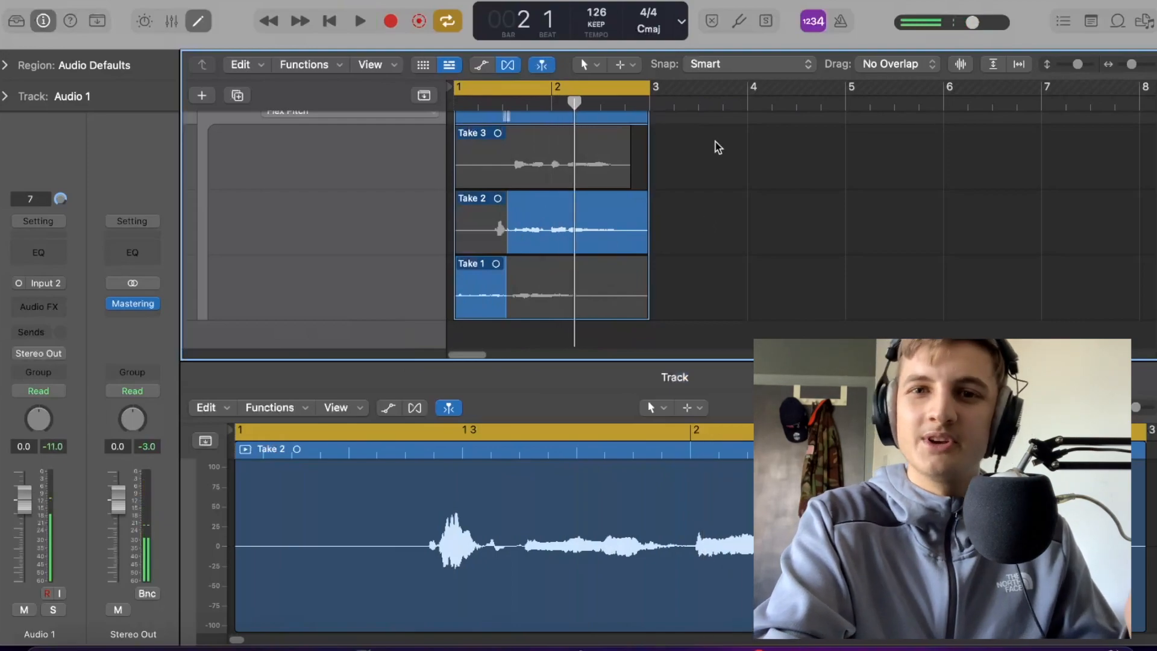